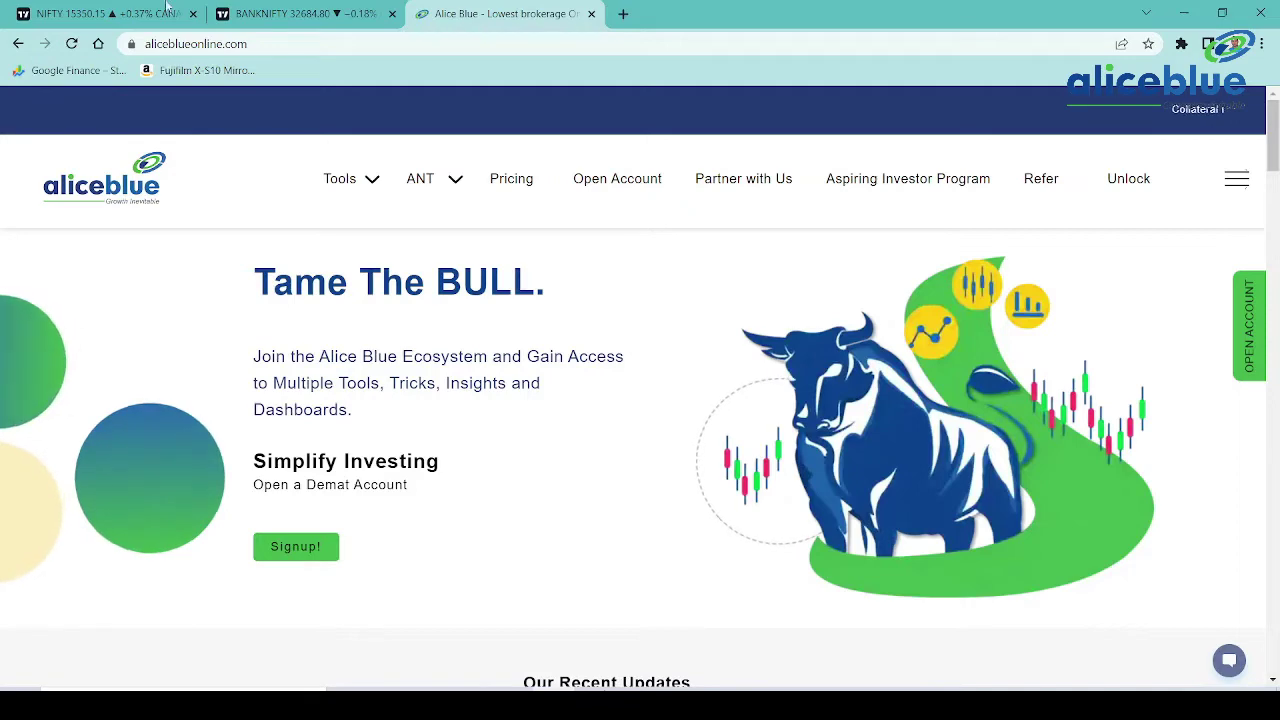
# Switch to the NIFTY 5-minute chart and delete the three existing long-position drawings on the 20 June candles
pyautogui.click(167, 10)
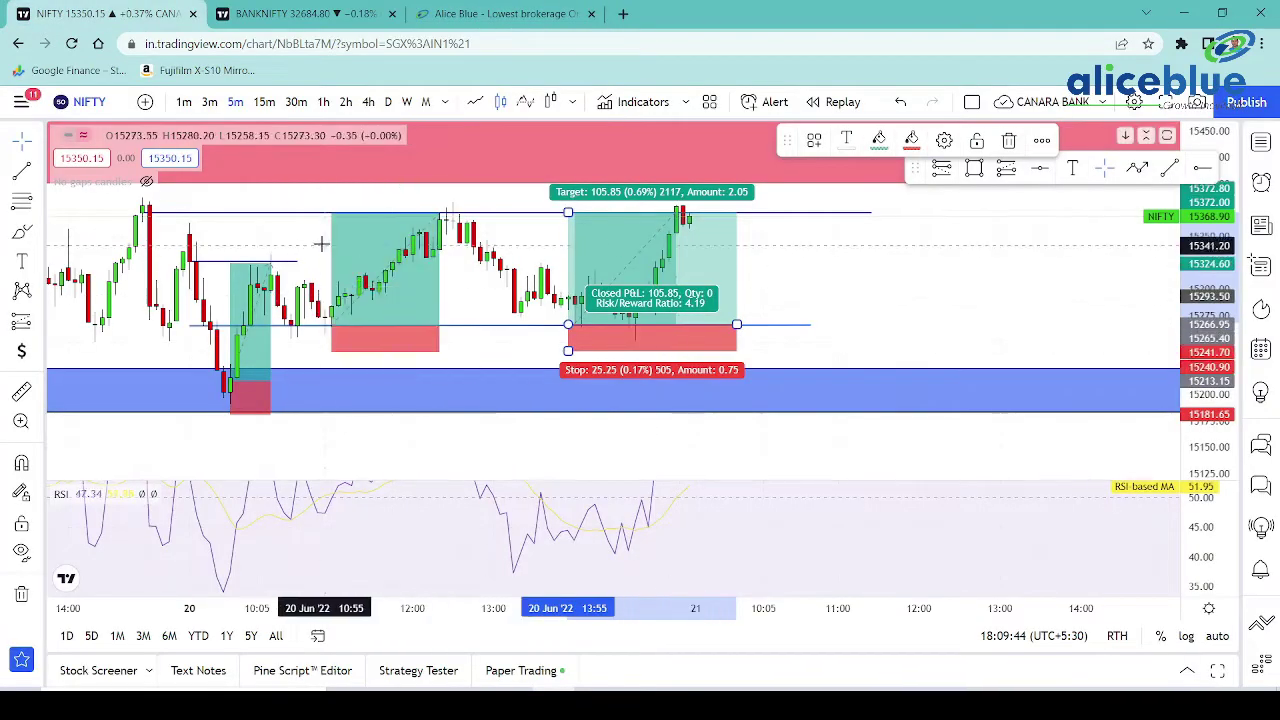
pyautogui.moveTo(289, 240); pyautogui.dragTo(394, 226)
pyautogui.click(344, 262)
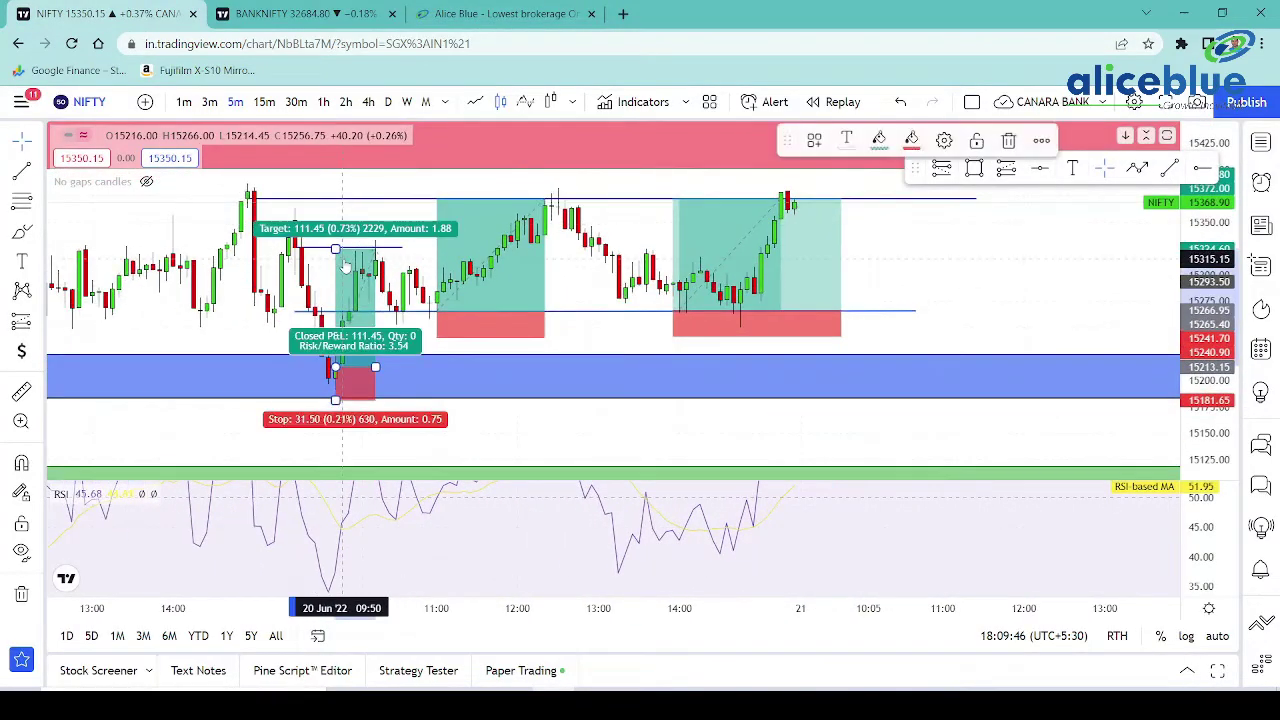
pyautogui.press('Delete')
pyautogui.click(463, 223)
pyautogui.press('Delete')
pyautogui.click(714, 227)
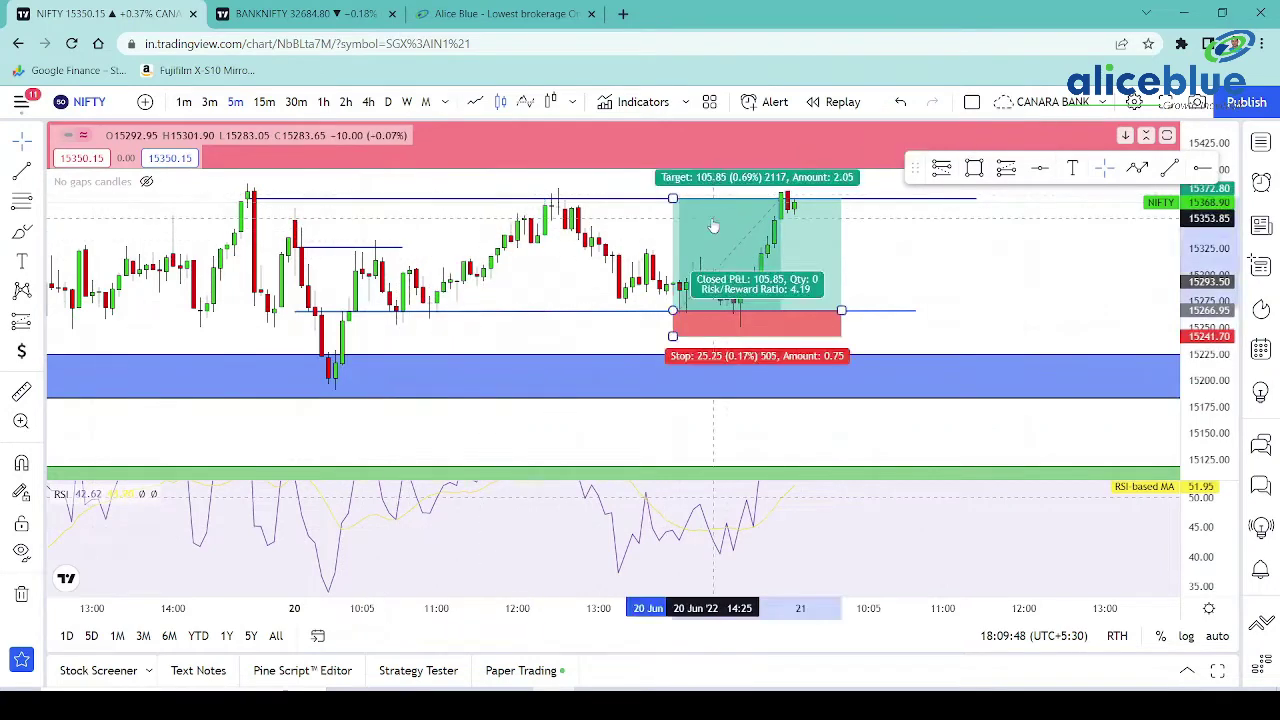
pyautogui.press('Delete')
pyautogui.moveTo(457, 242); pyautogui.dragTo(686, 197)
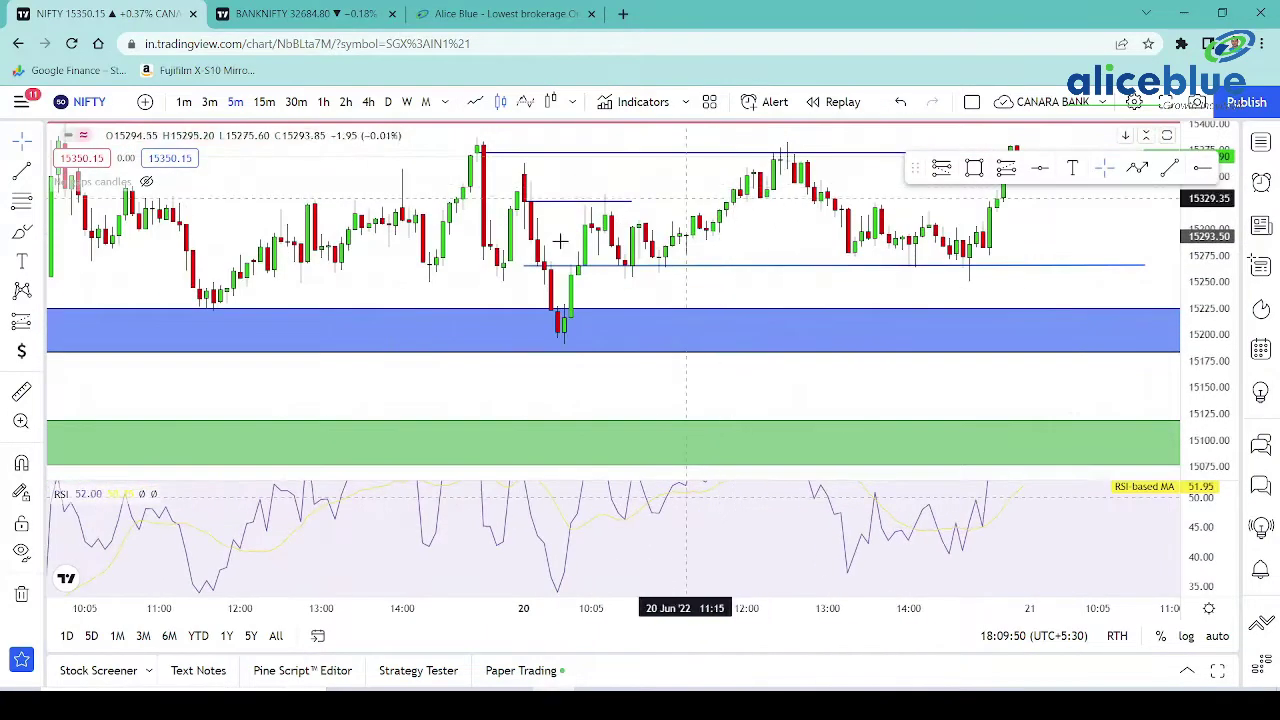
pyautogui.scroll(1, 562, 240)
pyautogui.moveTo(740, 243); pyautogui.dragTo(748, 259)
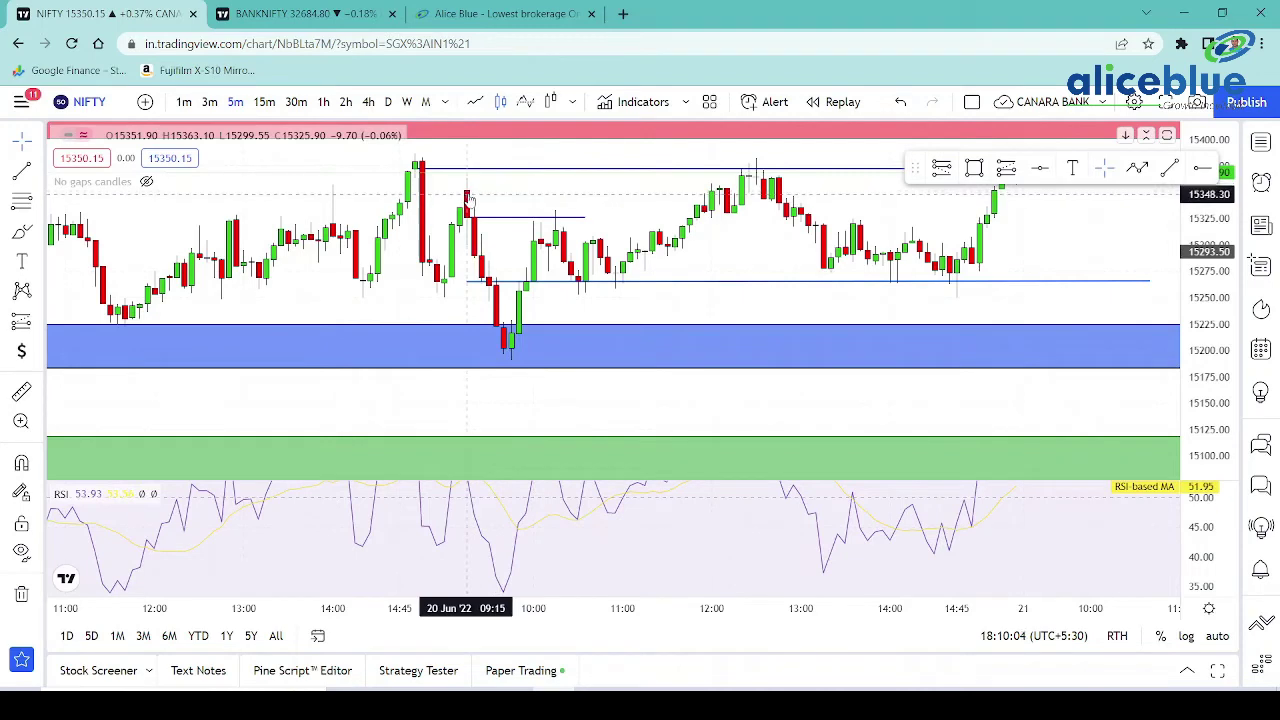
pyautogui.moveTo(505, 281); pyautogui.dragTo(505, 319)
pyautogui.hotkey('ctrl', 'z')
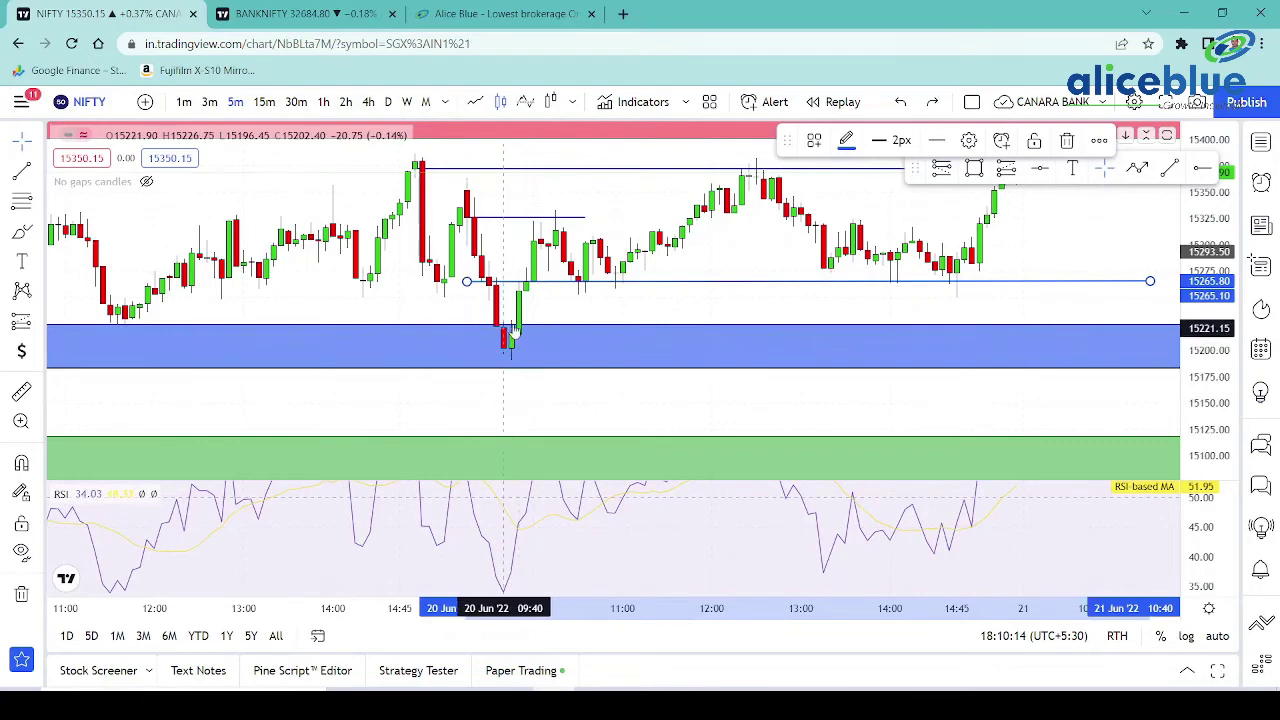
# Draw a long position at the 20 June bounce from the blue zone, with entry at 15216.85 and stop at 15189.35
pyautogui.moveTo(1198, 318); pyautogui.dragTo(1190, 189)
pyautogui.moveTo(764, 282); pyautogui.dragTo(888, 254)
pyautogui.scroll(3, 650, 248)
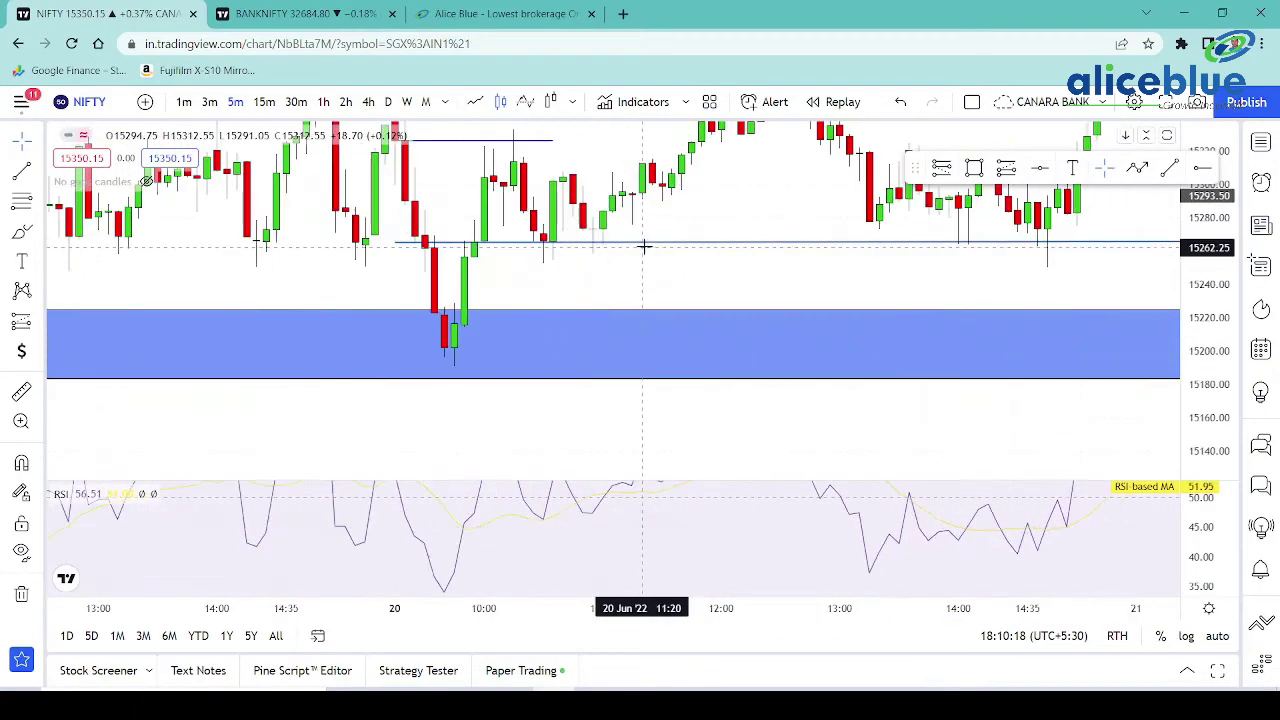
pyautogui.scroll(1, 572, 270)
pyautogui.moveTo(556, 281); pyautogui.dragTo(654, 274)
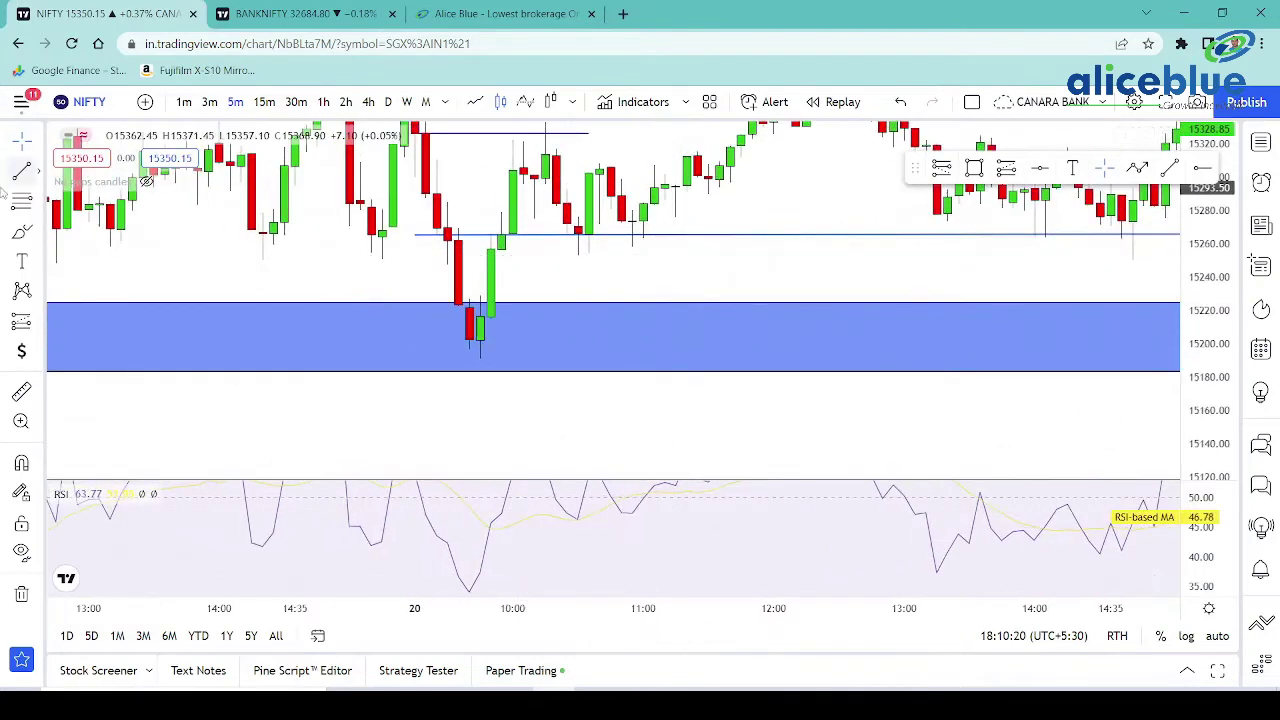
pyautogui.click(36, 321)
pyautogui.click(126, 324)
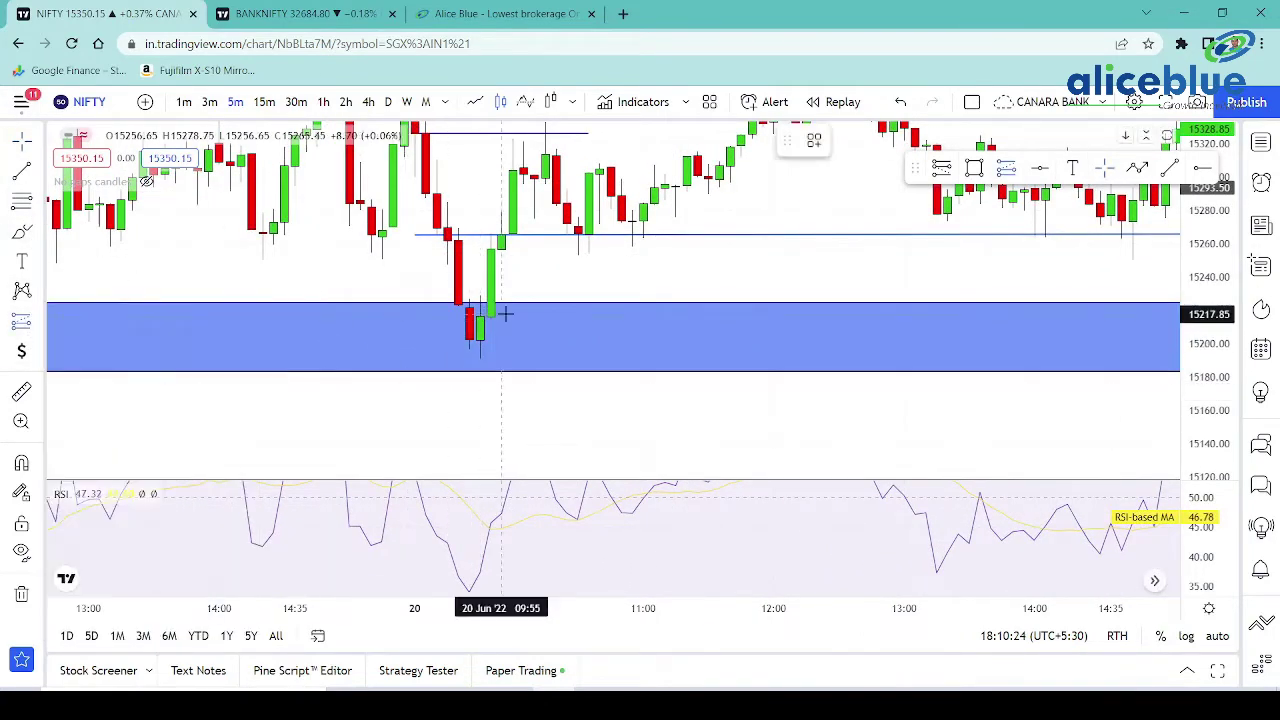
pyautogui.click(482, 317)
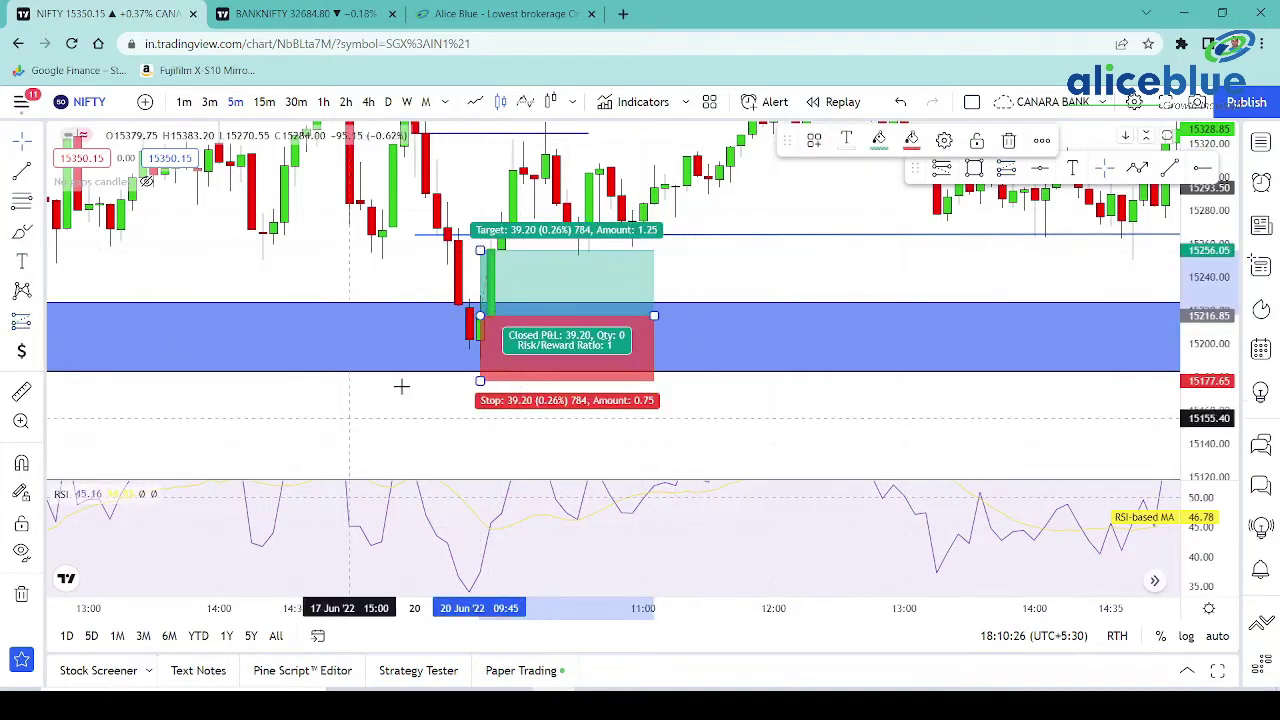
pyautogui.moveTo(480, 380); pyautogui.dragTo(462, 320)
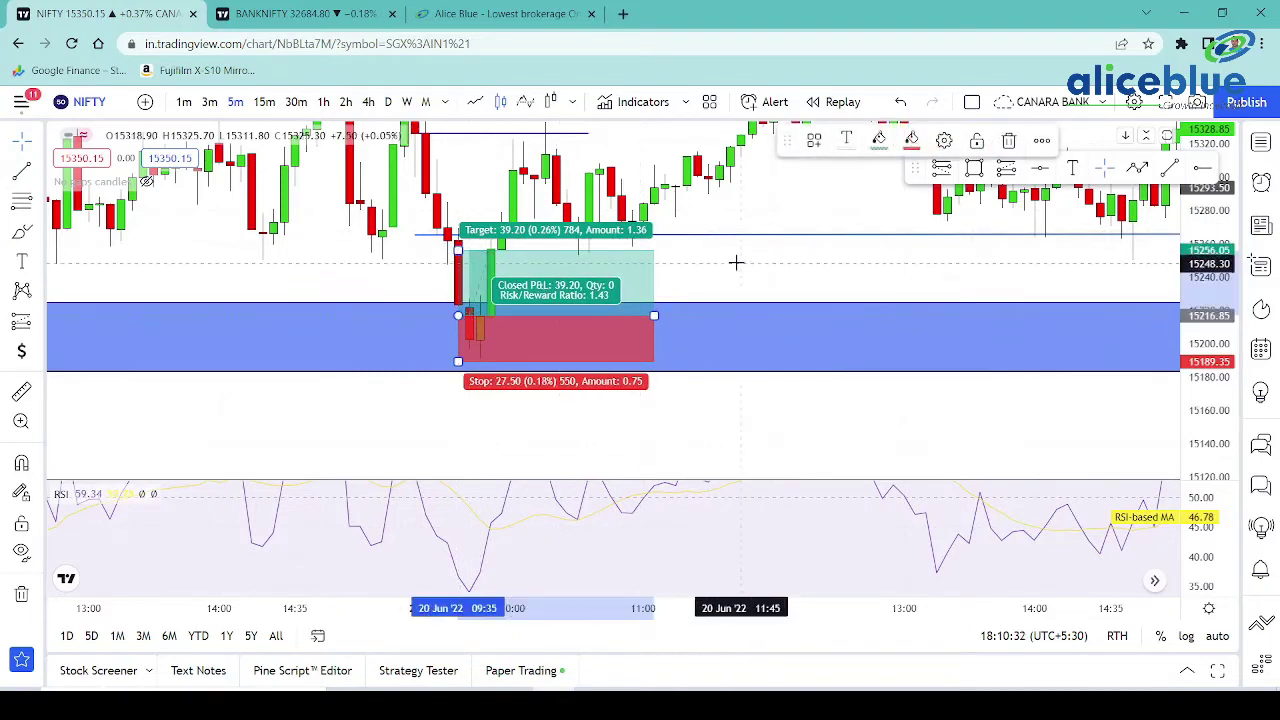
# Raise the long position's target to 15326.70, level with the short horizontal line above it
pyautogui.moveTo(735, 263); pyautogui.dragTo(740, 315)
pyautogui.click(479, 310)
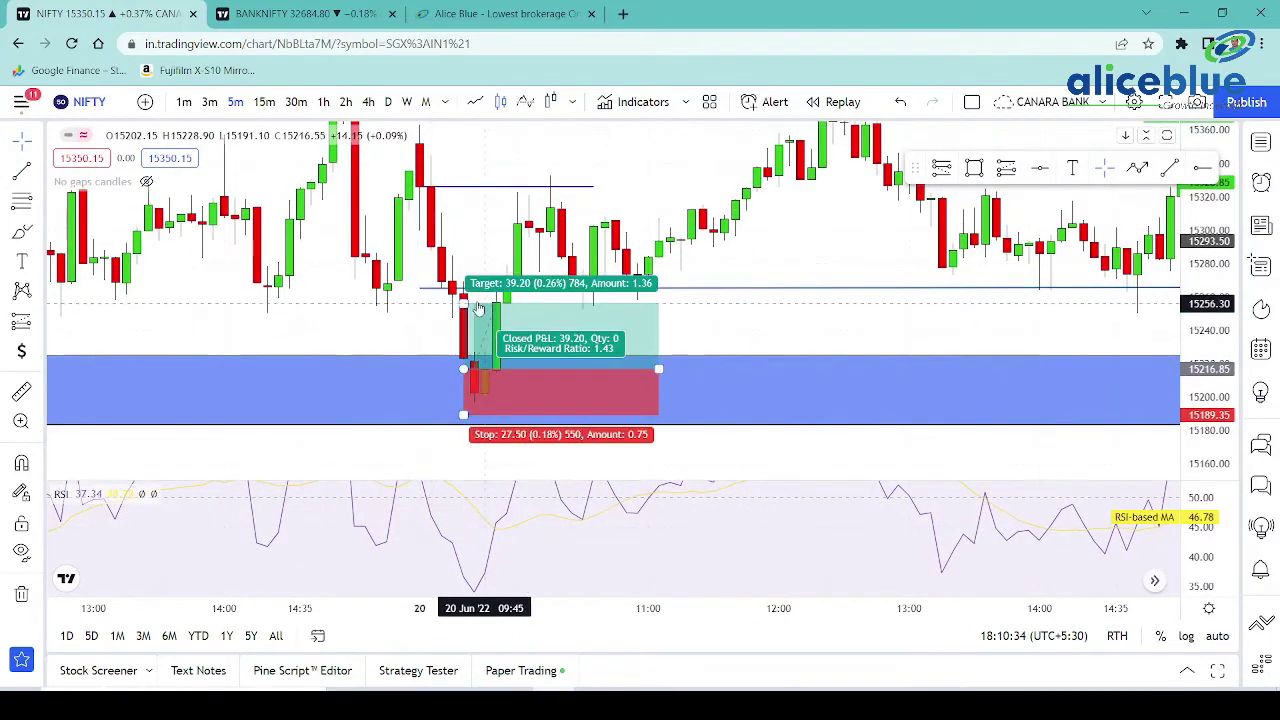
pyautogui.moveTo(463, 298)
pyautogui.mouseDown()
pyautogui.moveTo(478, 186)
pyautogui.moveTo(468, 169)
pyautogui.moveTo(483, 203)
pyautogui.moveTo(709, 206)
pyautogui.mouseUp()
pyautogui.scroll(4, 434, 227)
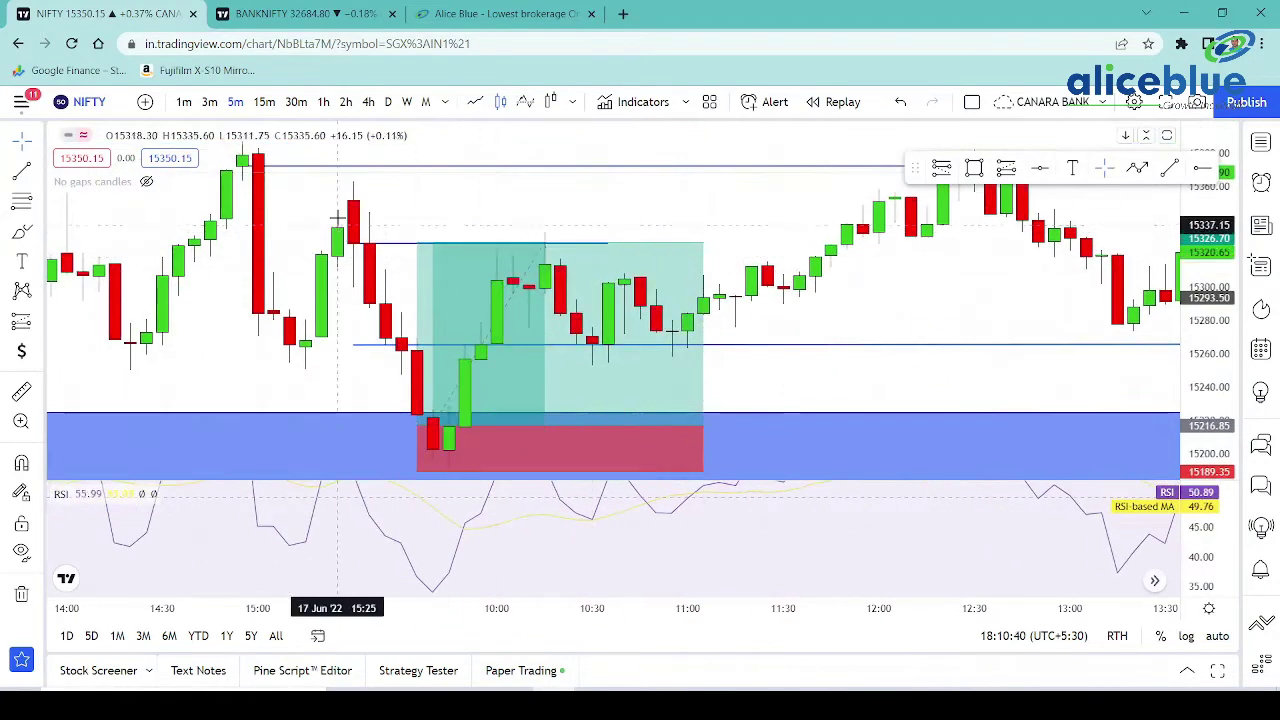
# Shorten the long position so it ends at the candle that reaches its target, at about 10:15
pyautogui.click(440, 245)
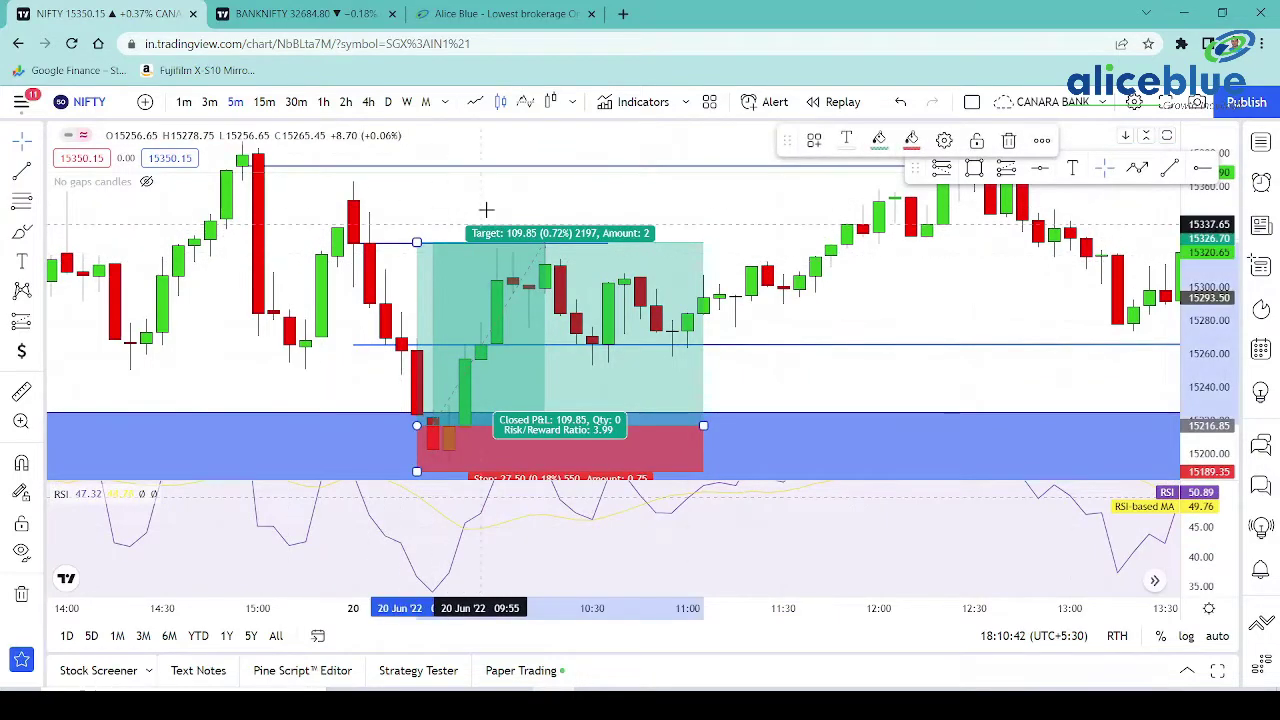
pyautogui.moveTo(478, 203); pyautogui.dragTo(464, 170)
pyautogui.click(473, 253)
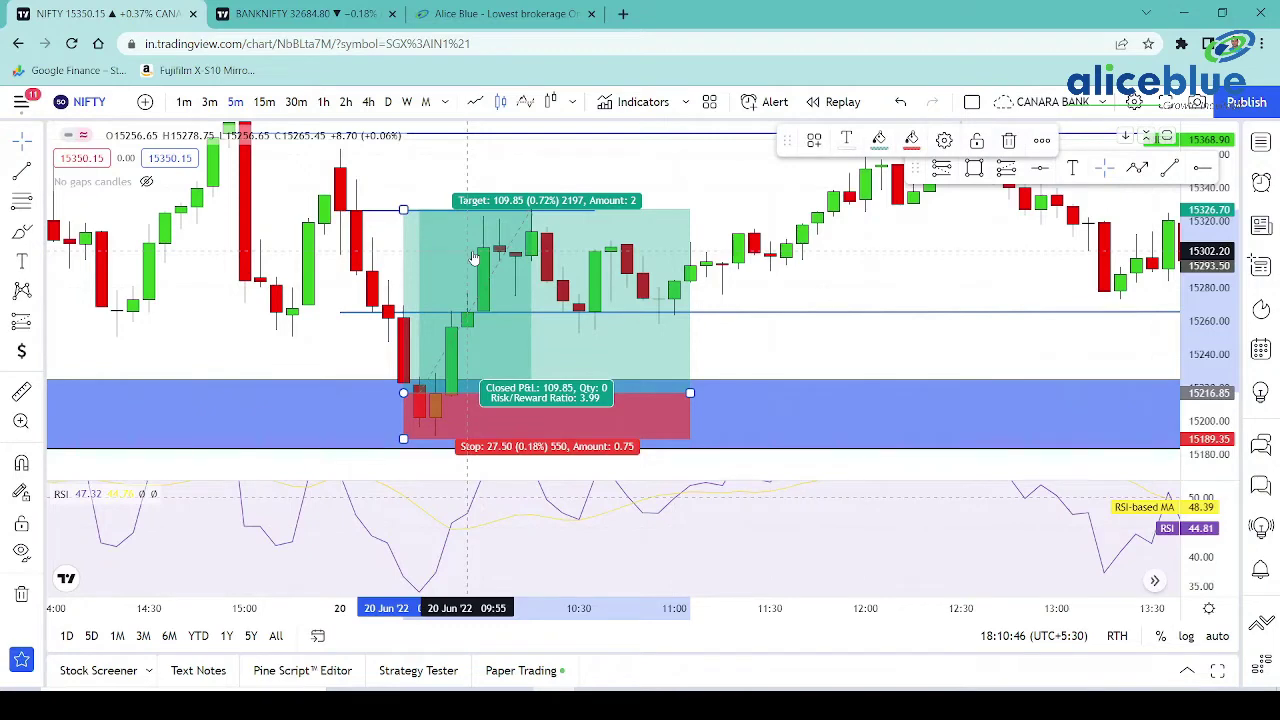
pyautogui.click(701, 187)
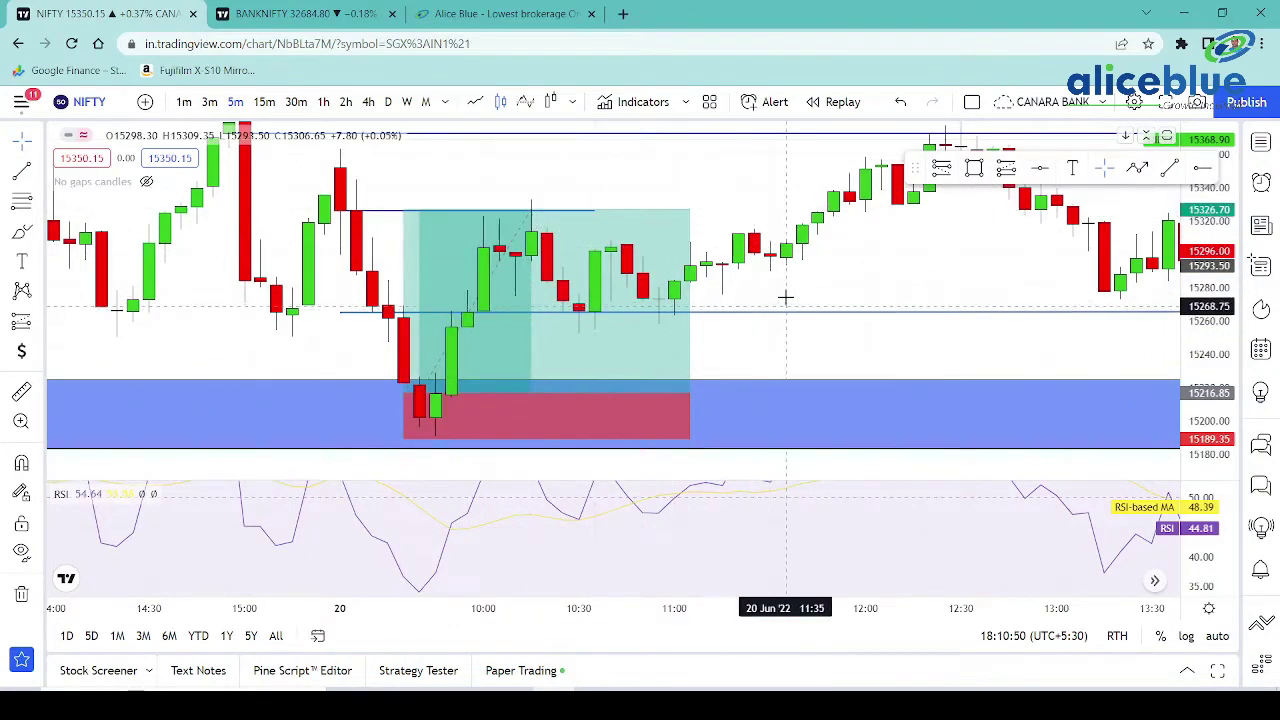
pyautogui.moveTo(786, 294); pyautogui.dragTo(493, 295)
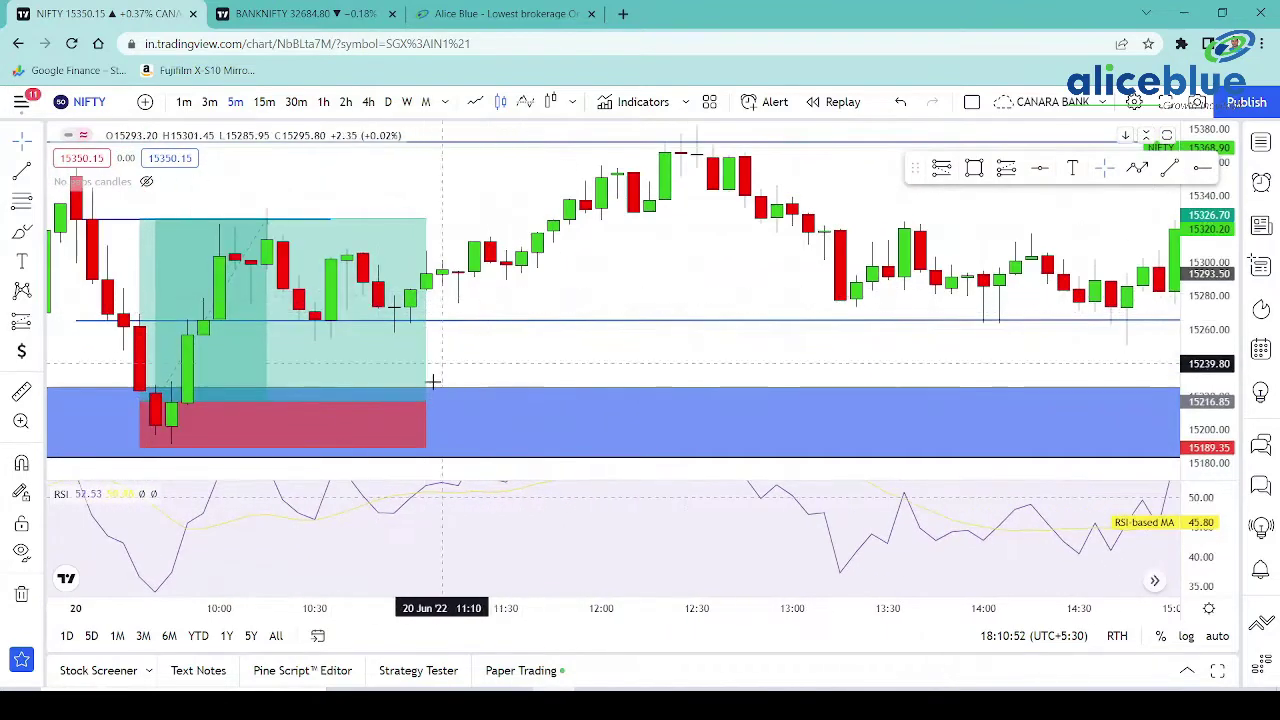
pyautogui.moveTo(426, 401); pyautogui.dragTo(266, 401)
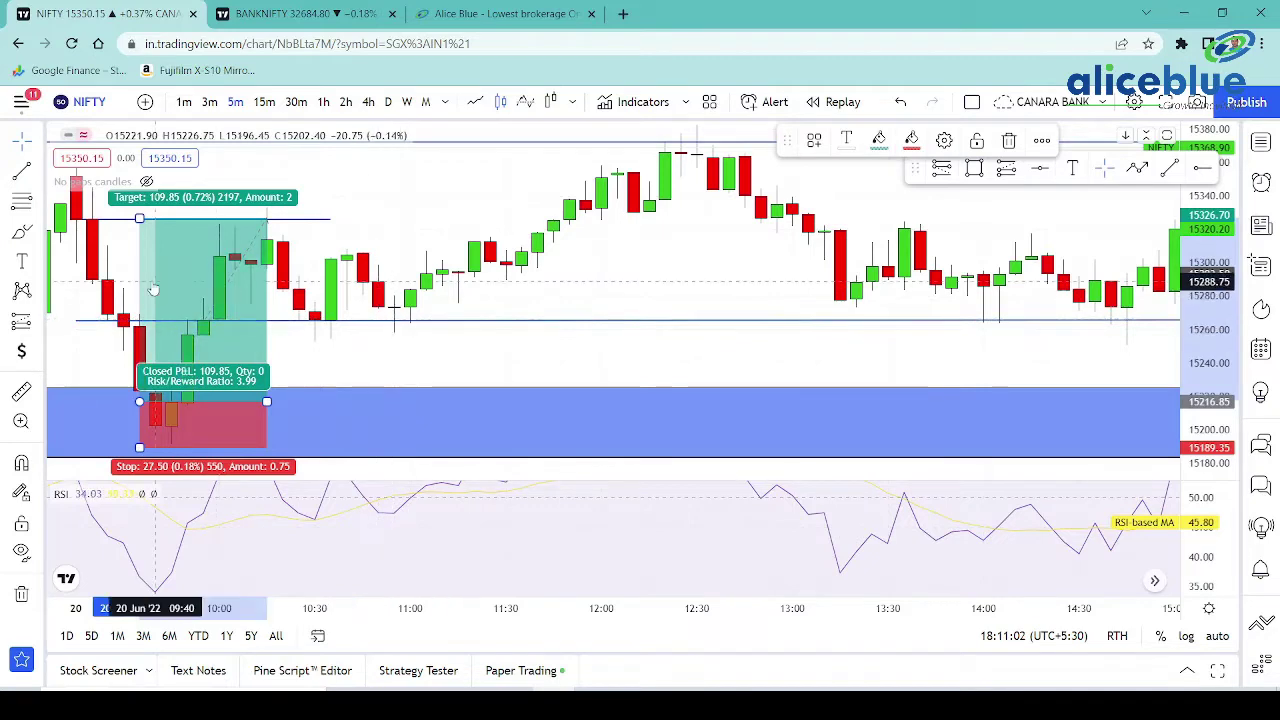
# Draw a second long position at the 10:55 candle on the long support line, with entry at 15265.65 and stop at 15252.70
pyautogui.moveTo(390, 318); pyautogui.dragTo(673, 224)
pyautogui.scroll(3, 673, 224)
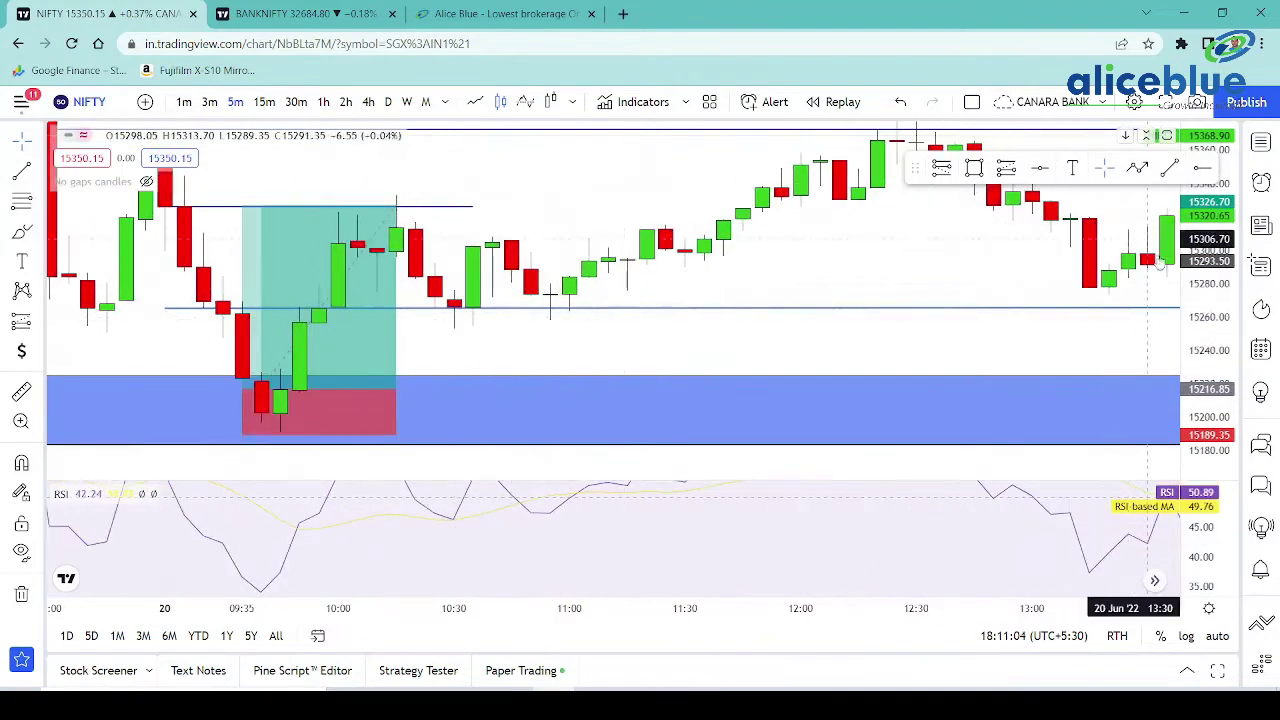
pyautogui.moveTo(1198, 335); pyautogui.dragTo(1210, 125)
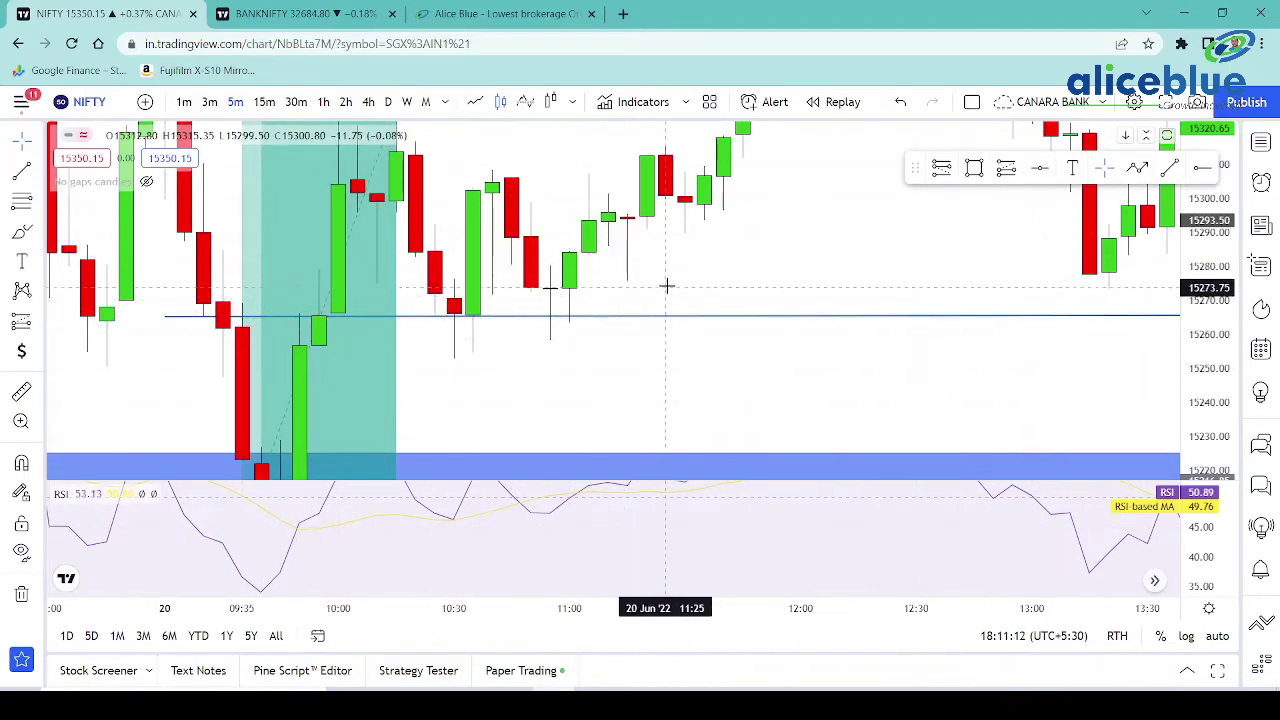
pyautogui.moveTo(666, 282); pyautogui.dragTo(623, 290)
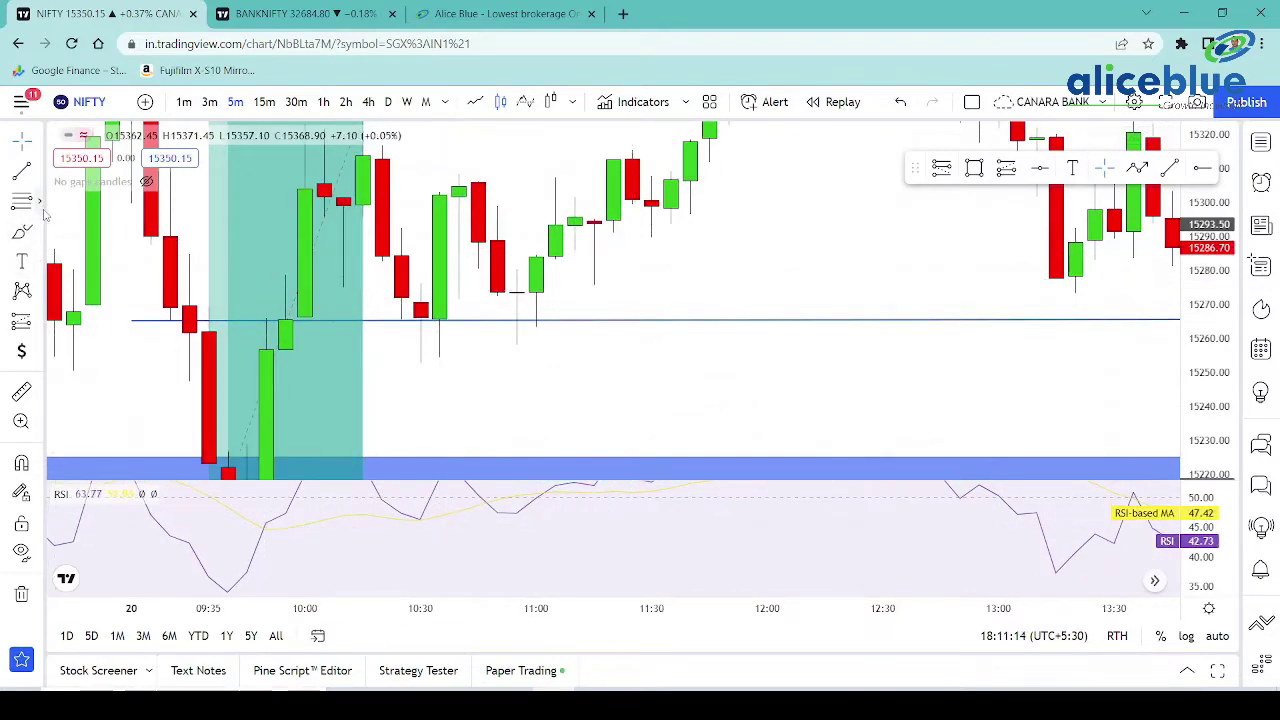
pyautogui.click(40, 318)
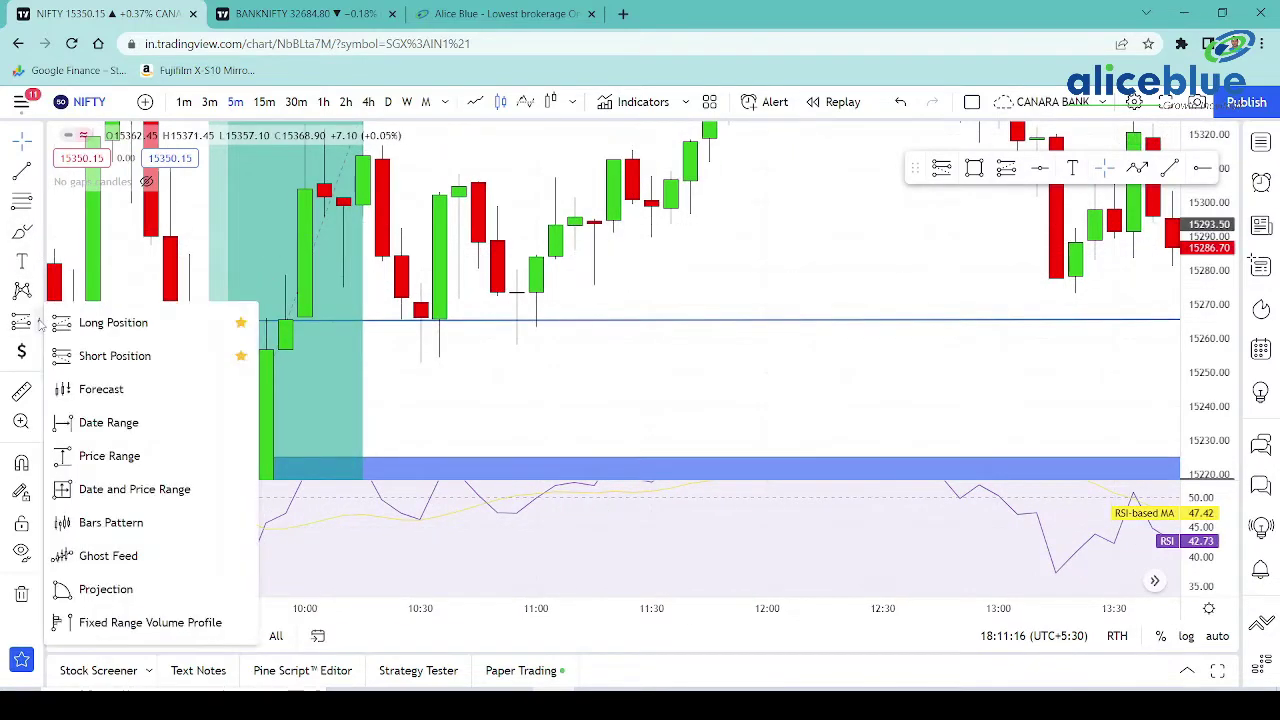
pyautogui.click(70, 320)
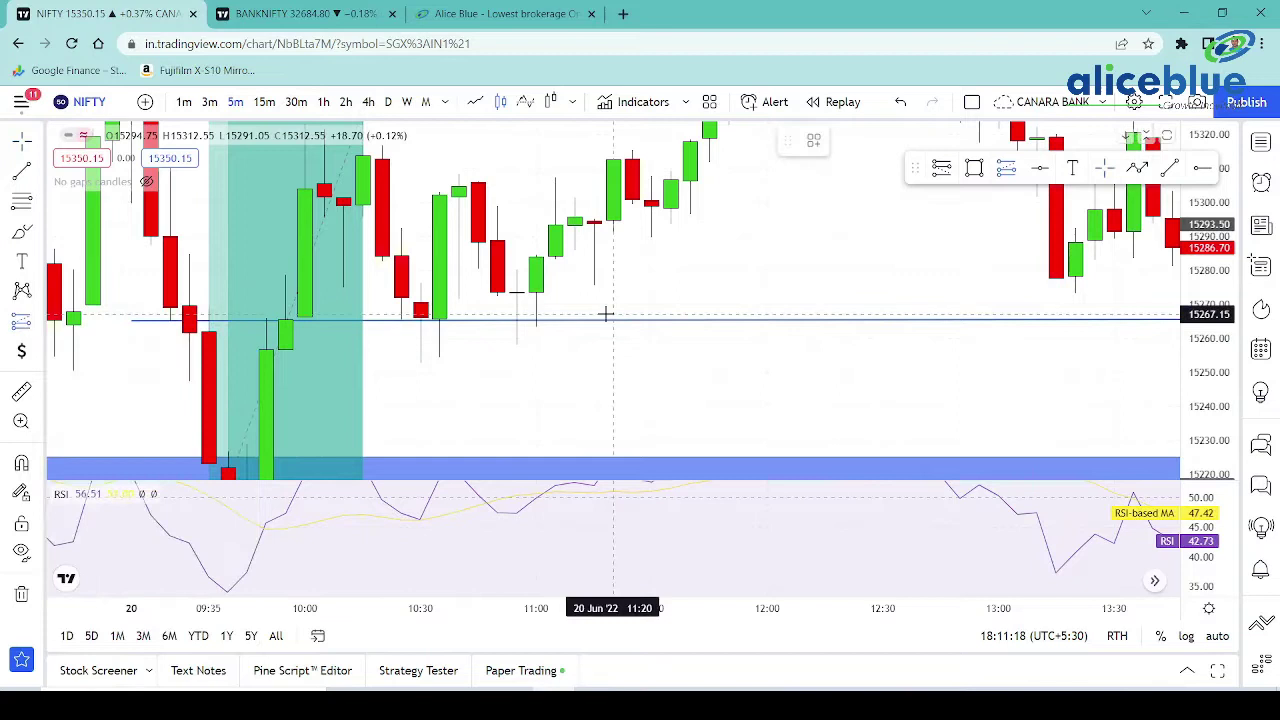
pyautogui.click(516, 319)
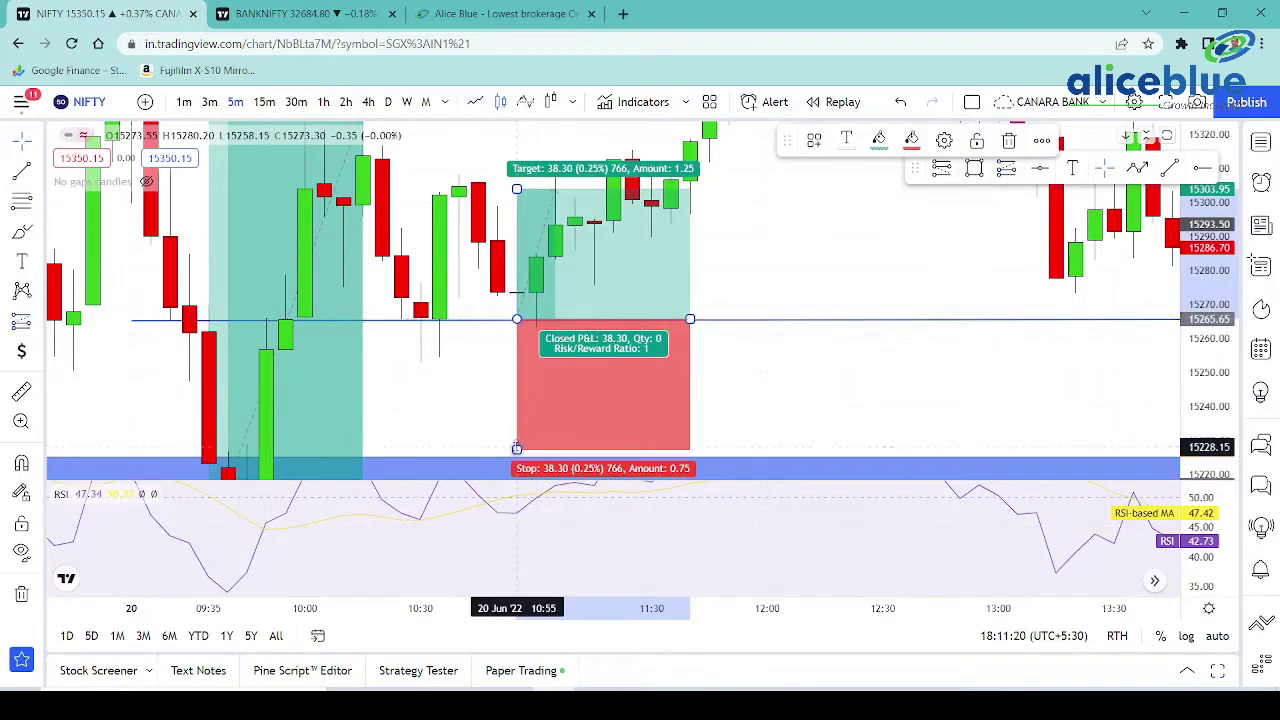
pyautogui.moveTo(516, 447); pyautogui.dragTo(284, 363)
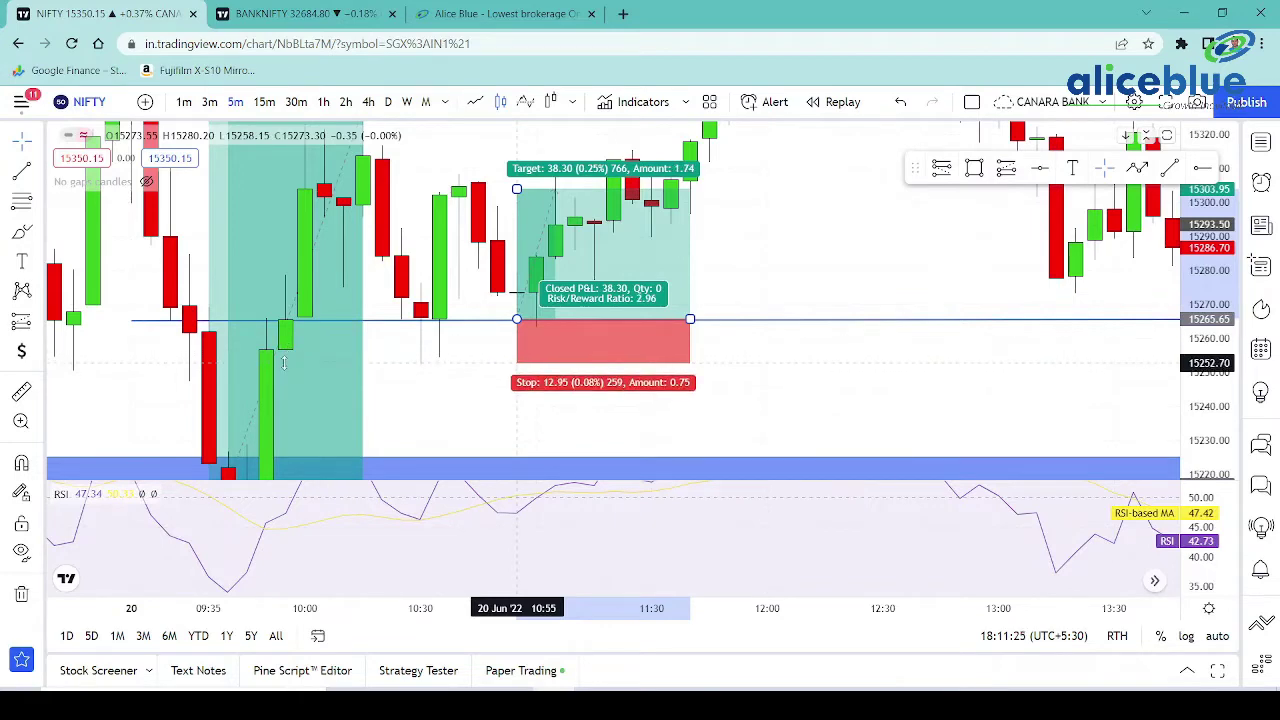
# Raise the second long position's target to 15371.80 at the upper resistance line and extend it to about 12:20
pyautogui.click(831, 375)
pyautogui.moveTo(831, 375)
pyautogui.mouseDown()
pyautogui.moveTo(775, 526)
pyautogui.moveTo(793, 500)
pyautogui.mouseUp()
pyautogui.scroll(-4, 913, 300)
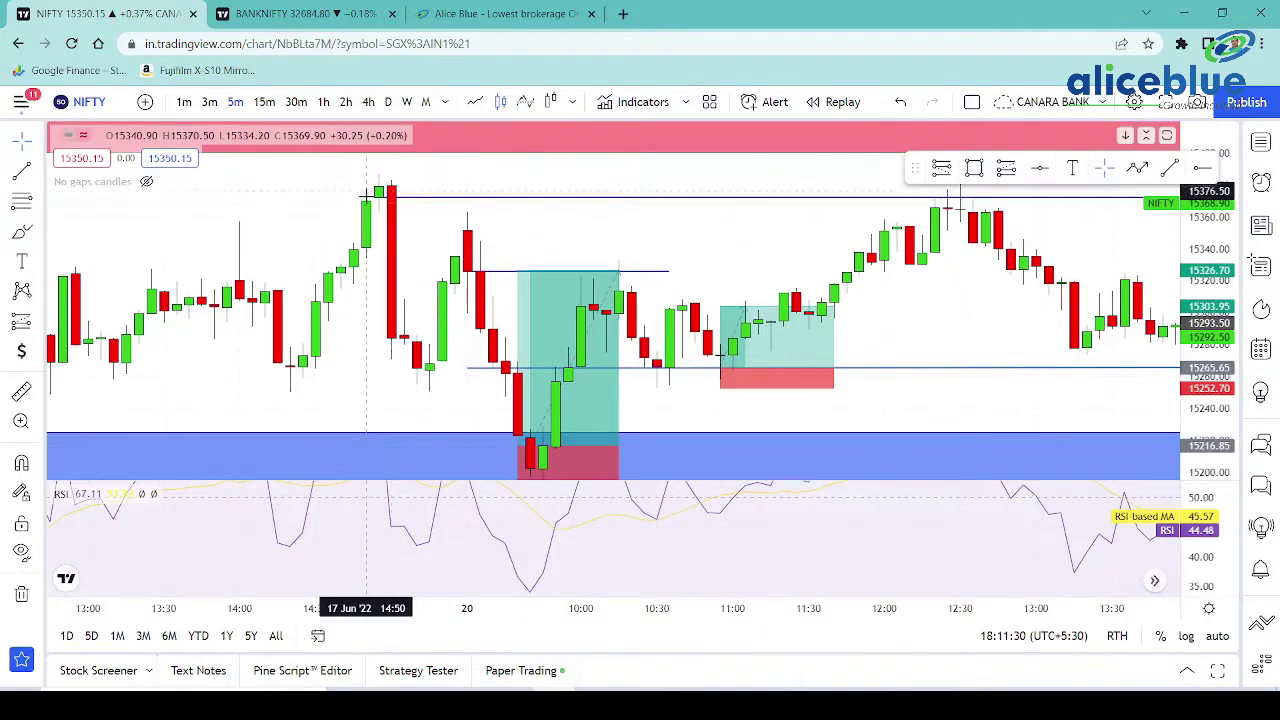
pyautogui.moveTo(399, 187); pyautogui.dragTo(437, 203)
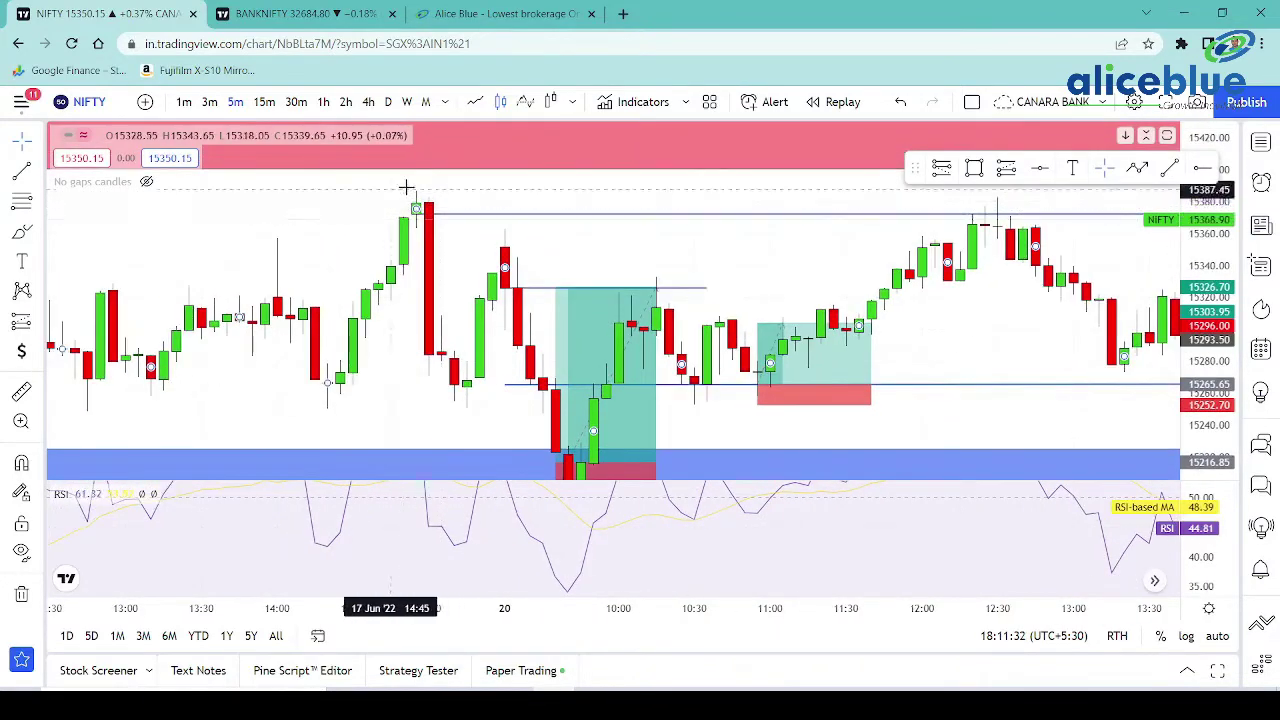
pyautogui.click(757, 323)
pyautogui.moveTo(757, 323); pyautogui.dragTo(773, 216)
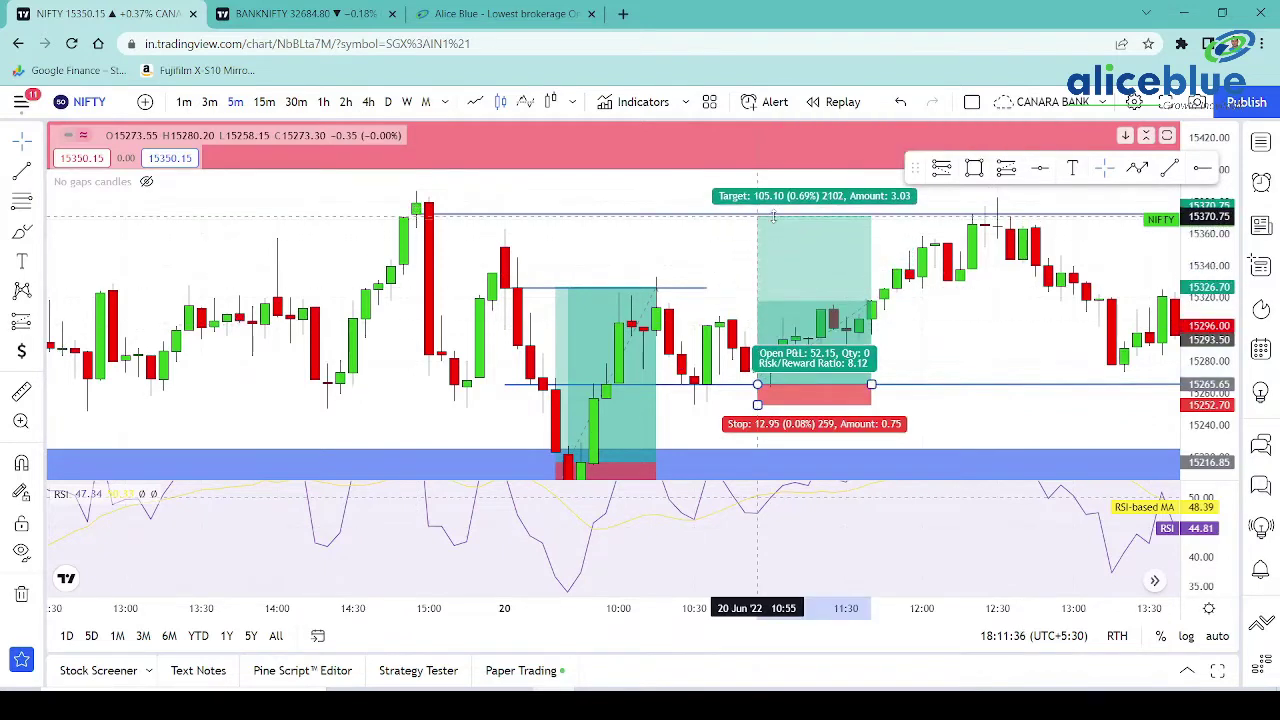
pyautogui.moveTo(773, 216); pyautogui.dragTo(773, 215)
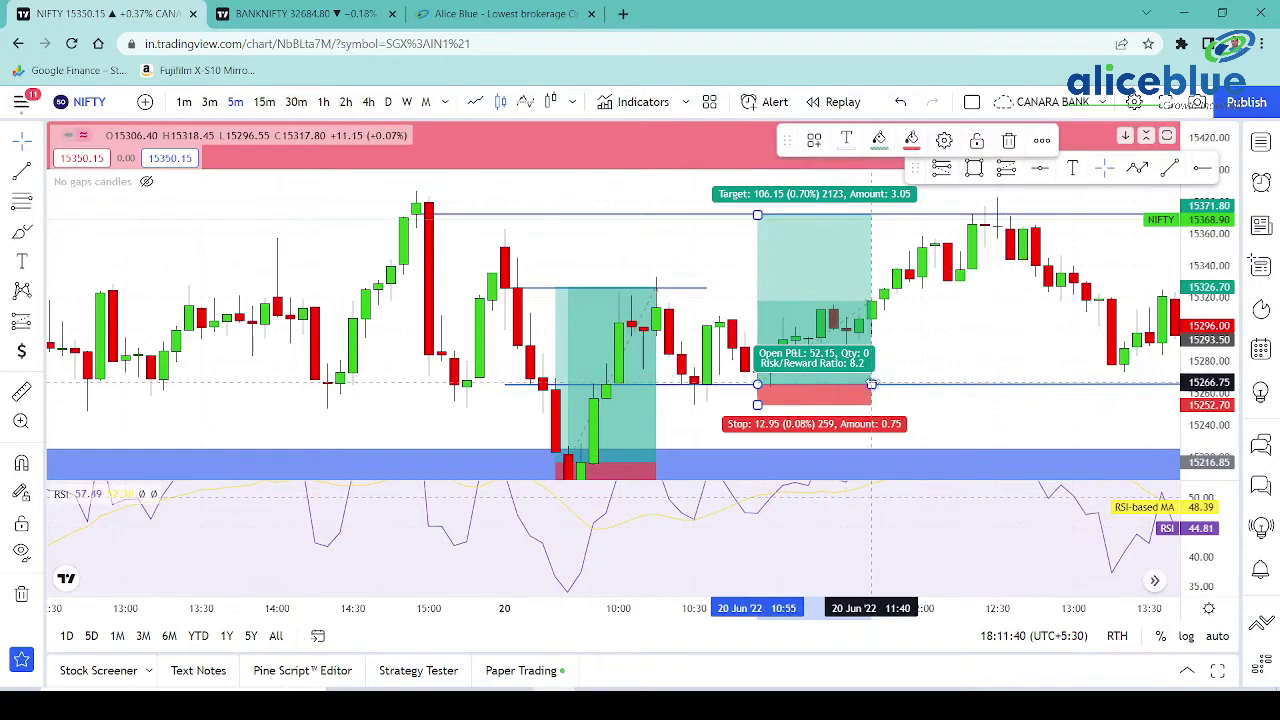
pyautogui.moveTo(871, 384)
pyautogui.mouseDown()
pyautogui.moveTo(988, 360)
pyautogui.moveTo(972, 362)
pyautogui.mouseUp()
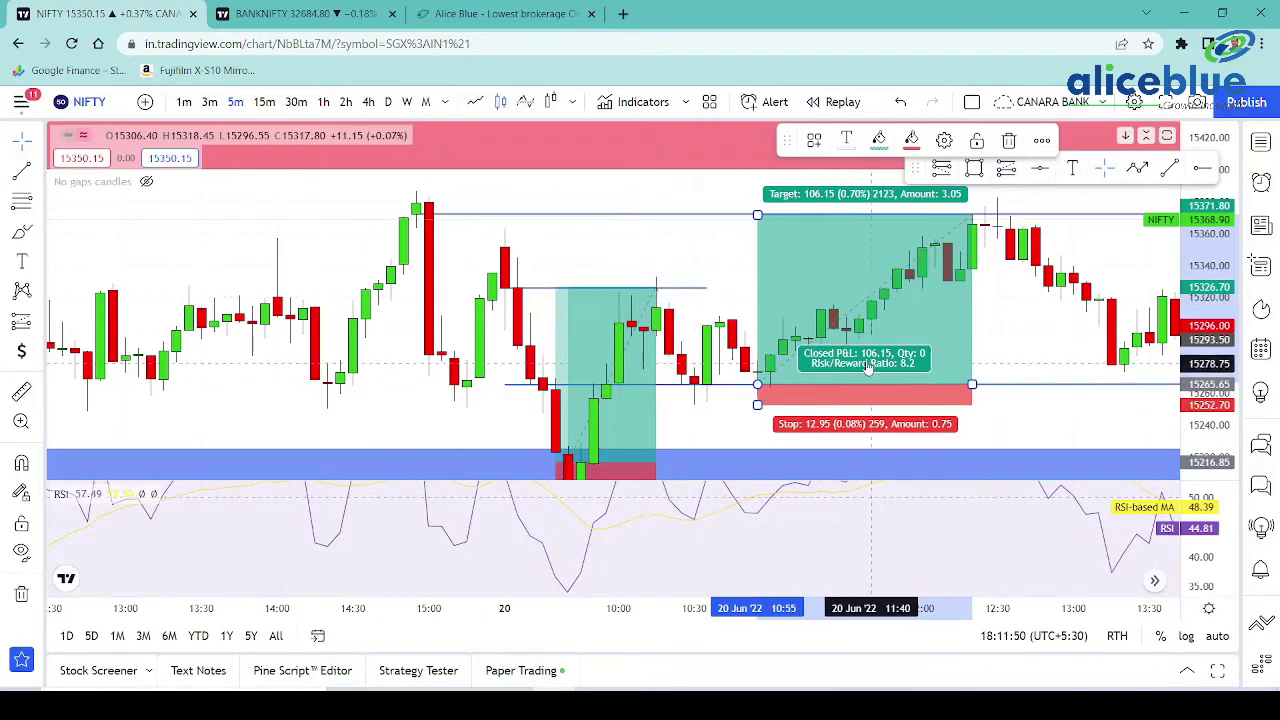
# Lower the second long position's stop to 15247.95
pyautogui.moveTo(991, 323); pyautogui.dragTo(501, 305)
pyautogui.scroll(-3, 728, 286)
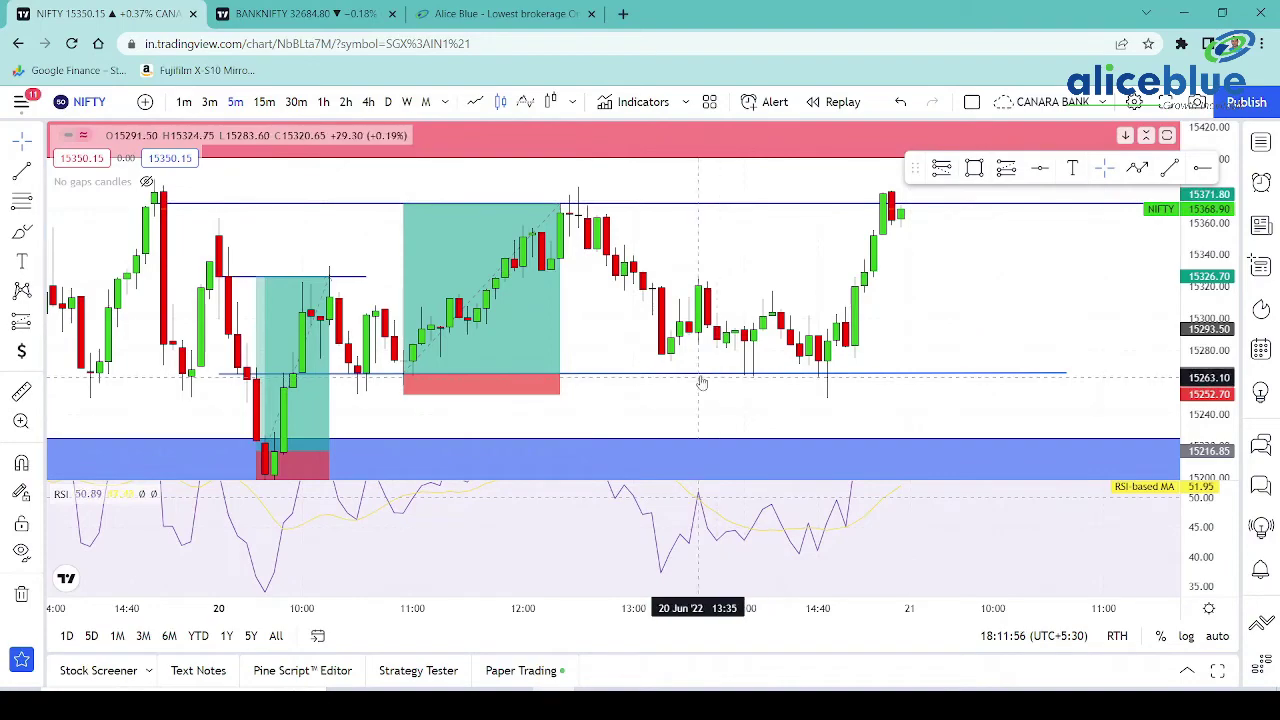
pyautogui.moveTo(683, 401); pyautogui.dragTo(689, 270)
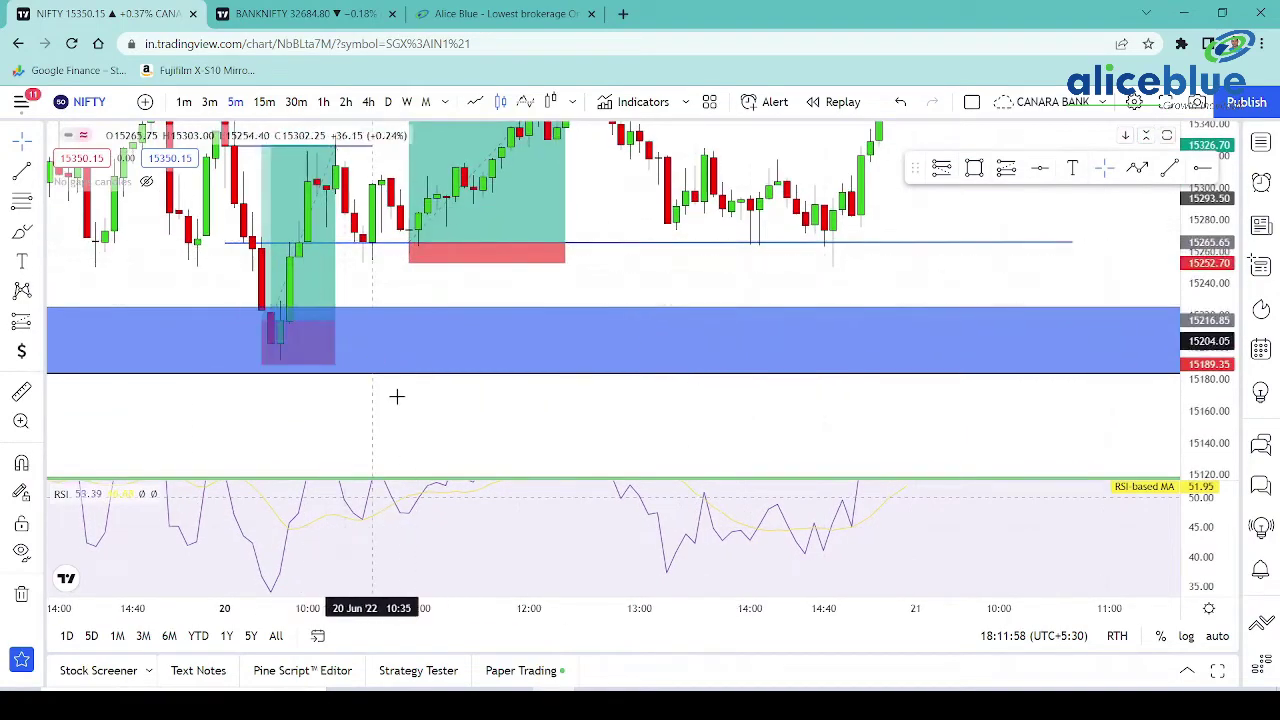
pyautogui.moveTo(436, 417); pyautogui.dragTo(451, 491)
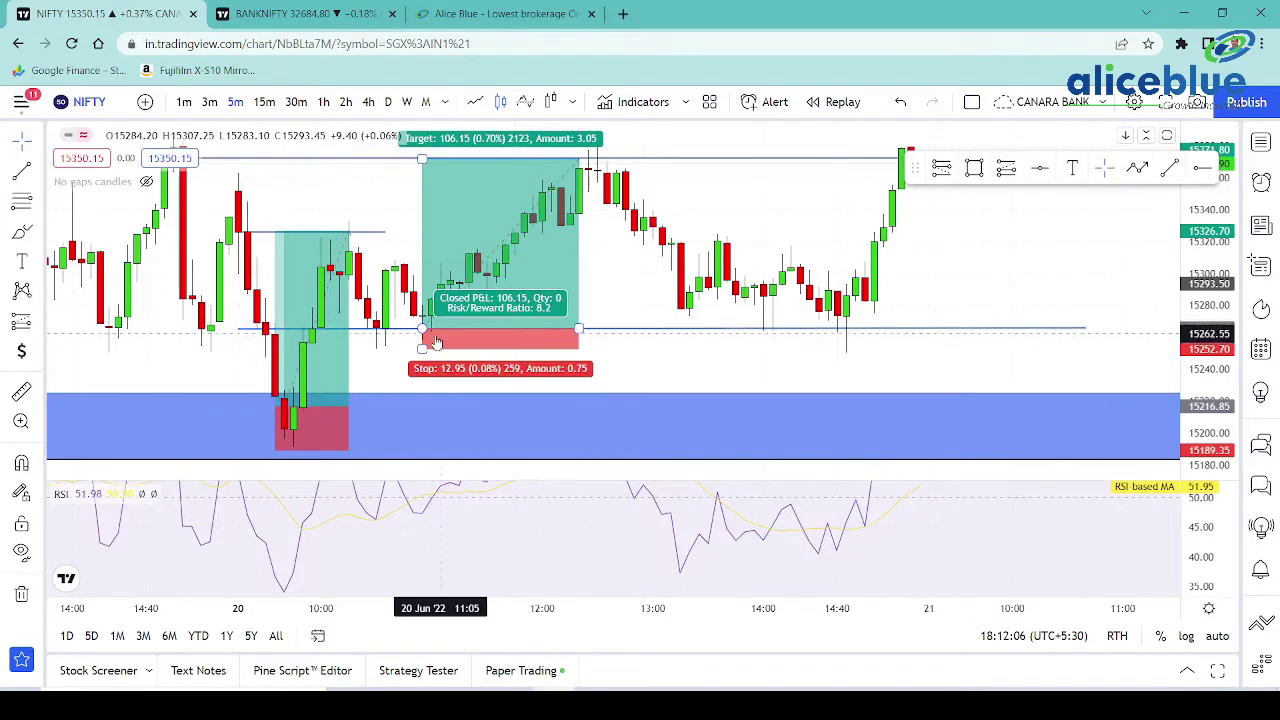
pyautogui.moveTo(421, 347); pyautogui.dragTo(420, 356)
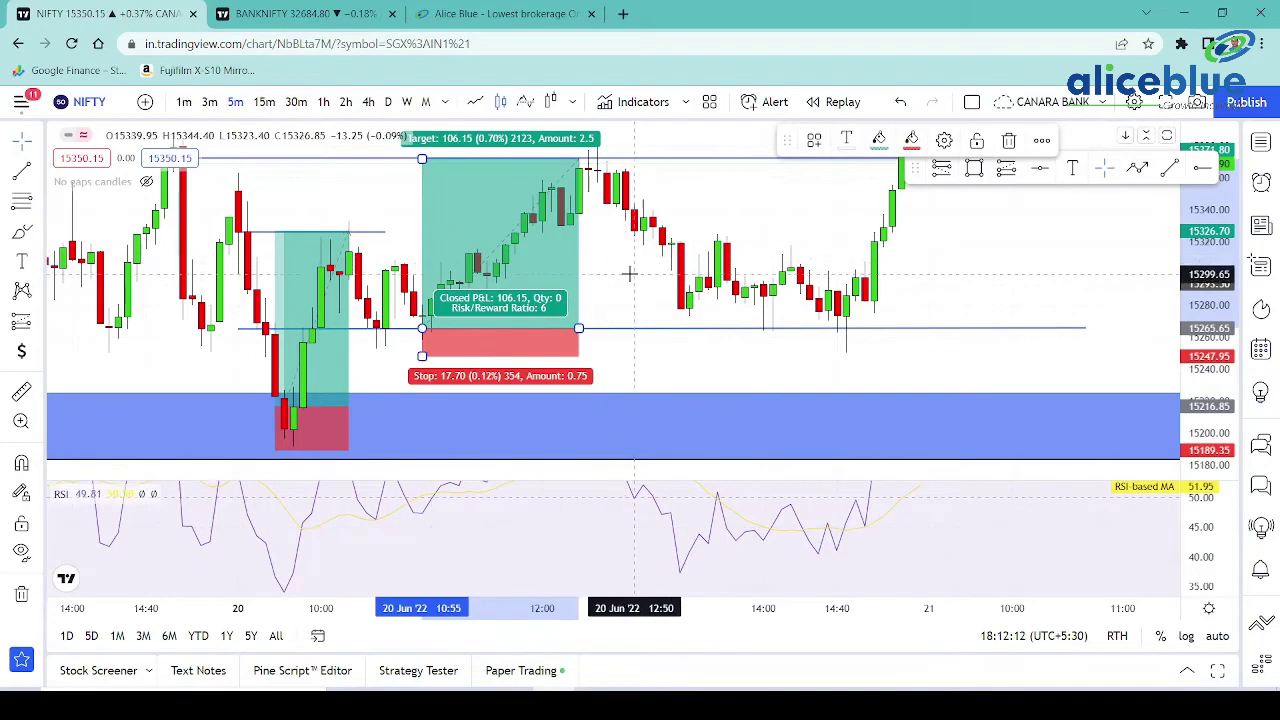
pyautogui.moveTo(623, 277); pyautogui.dragTo(467, 277)
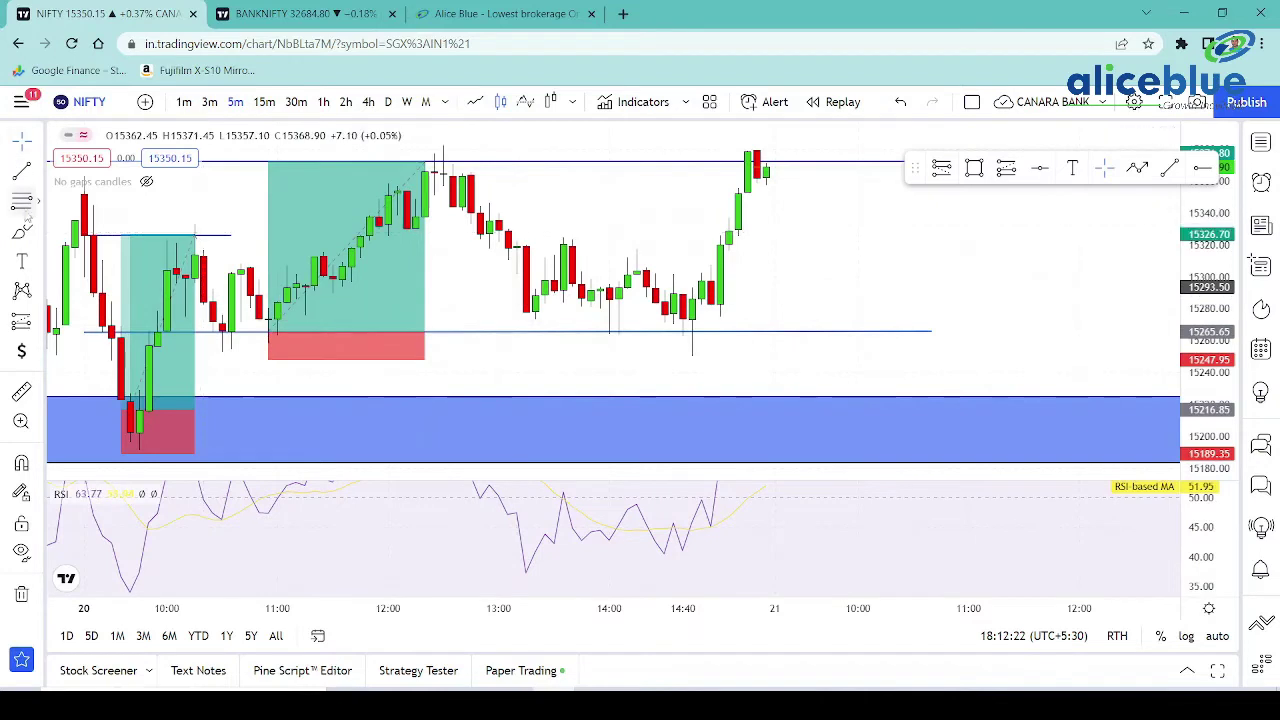
# Draw a third long position at the 14:45 candle on the long support line, with entry at 15266.20 and stop at 15243.25
pyautogui.click(37, 320)
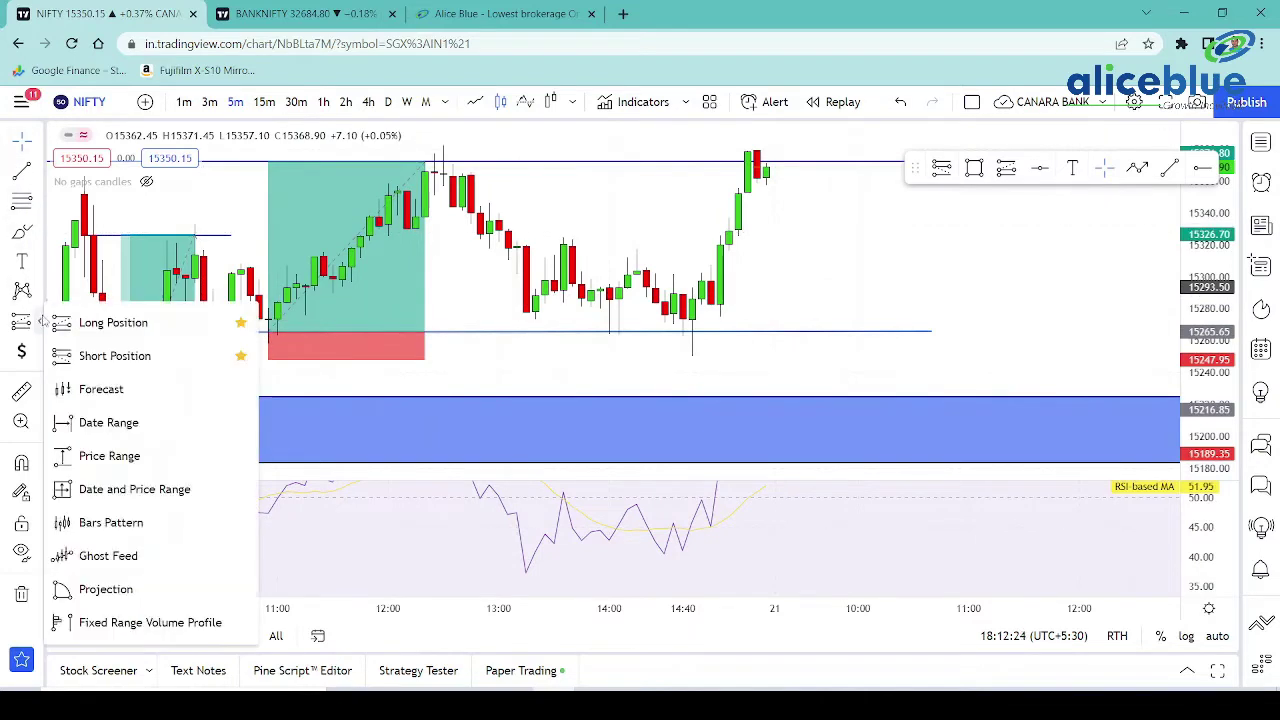
pyautogui.click(100, 320)
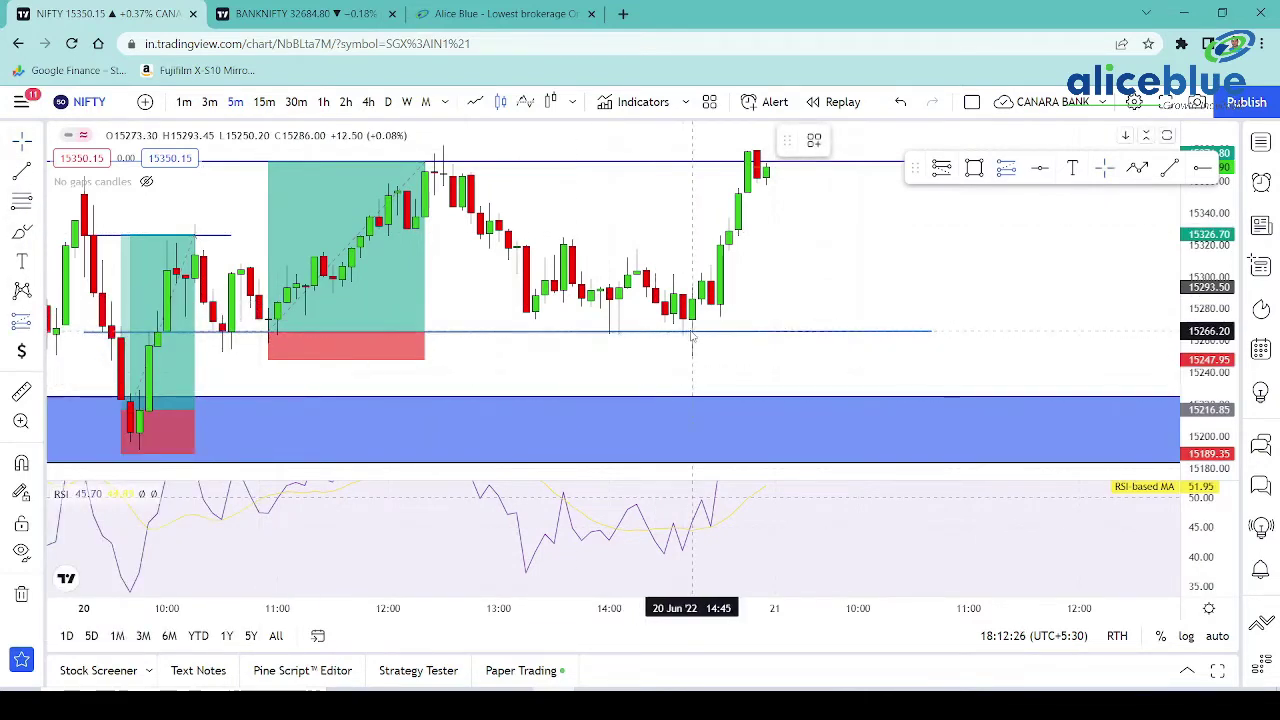
pyautogui.click(692, 335)
pyautogui.moveTo(692, 390); pyautogui.dragTo(686, 366)
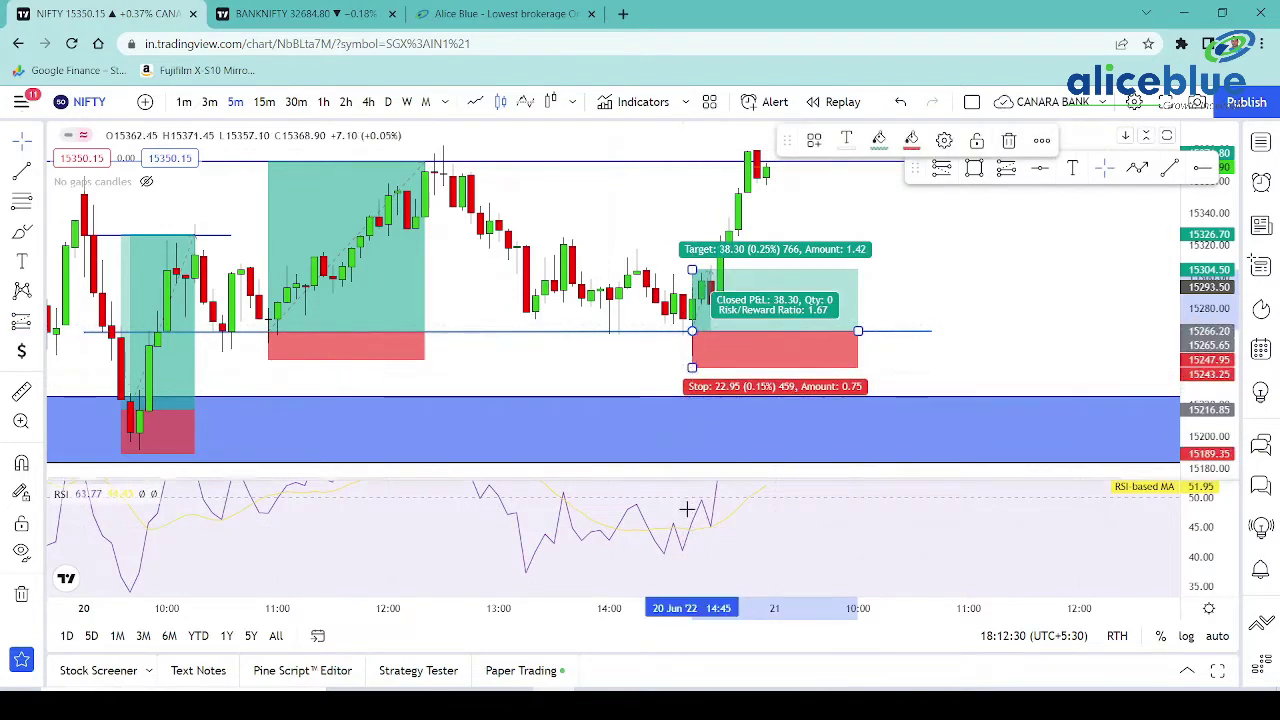
# Switch the price display to a line and draw trend lines joining the 13:15 and 14:40 lows on both the price and the RSI
pyautogui.click(476, 101)
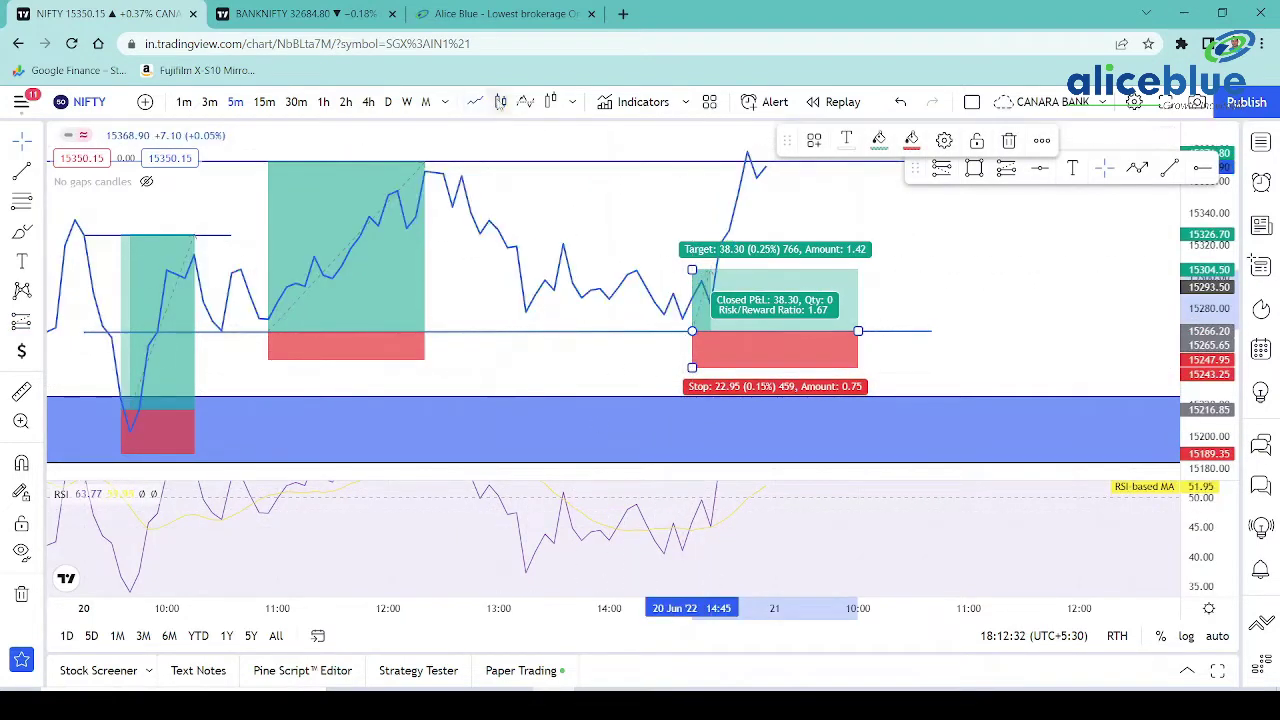
pyautogui.click(21, 172)
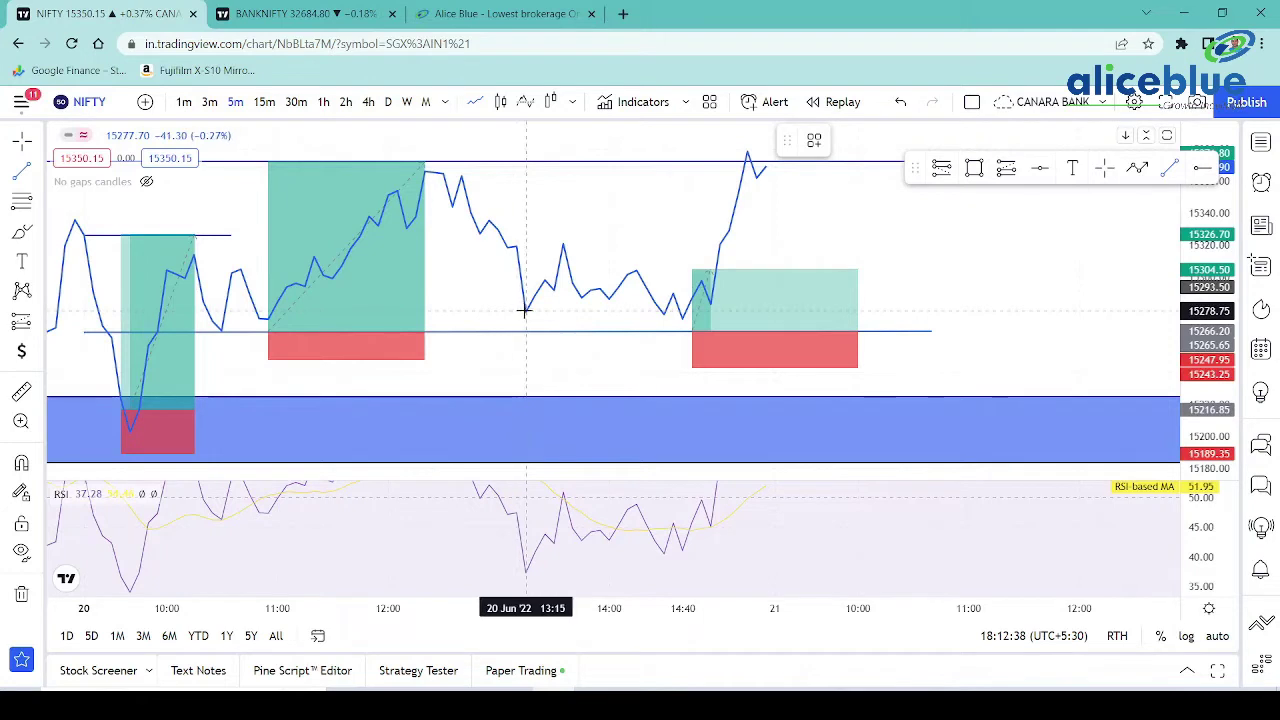
pyautogui.click(526, 311)
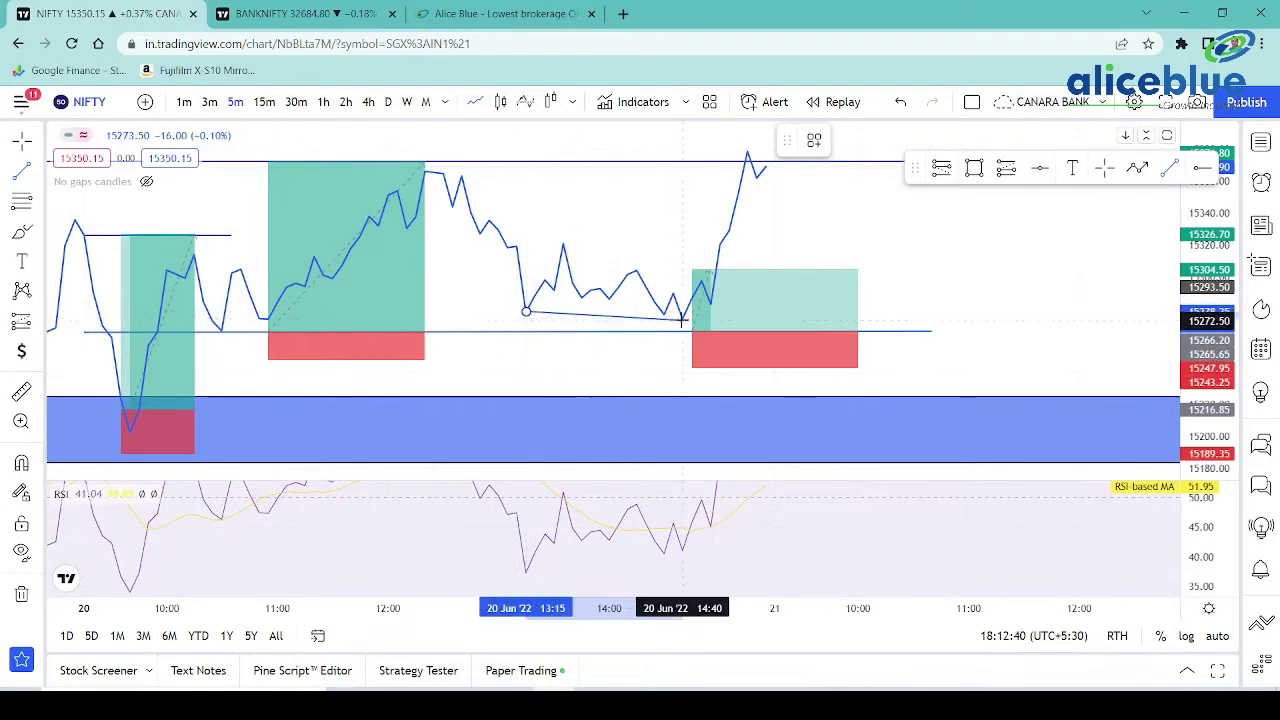
pyautogui.click(683, 319)
pyautogui.click(646, 194)
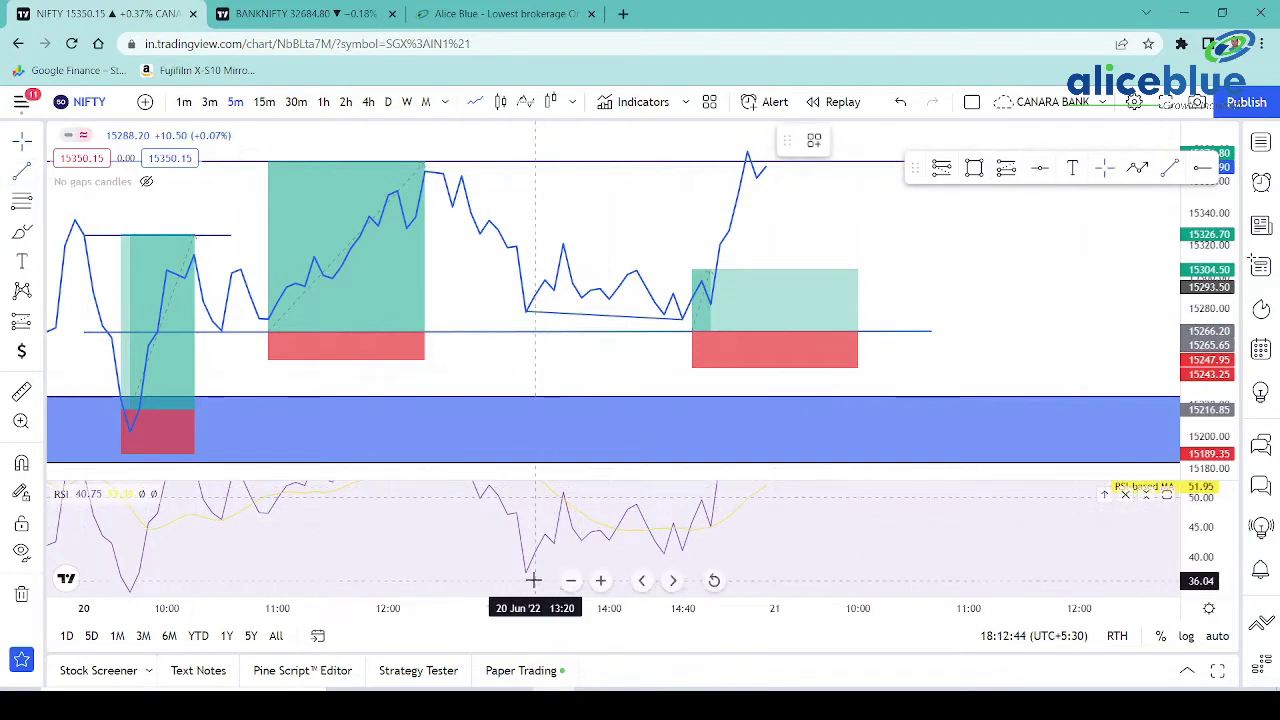
pyautogui.click(682, 552)
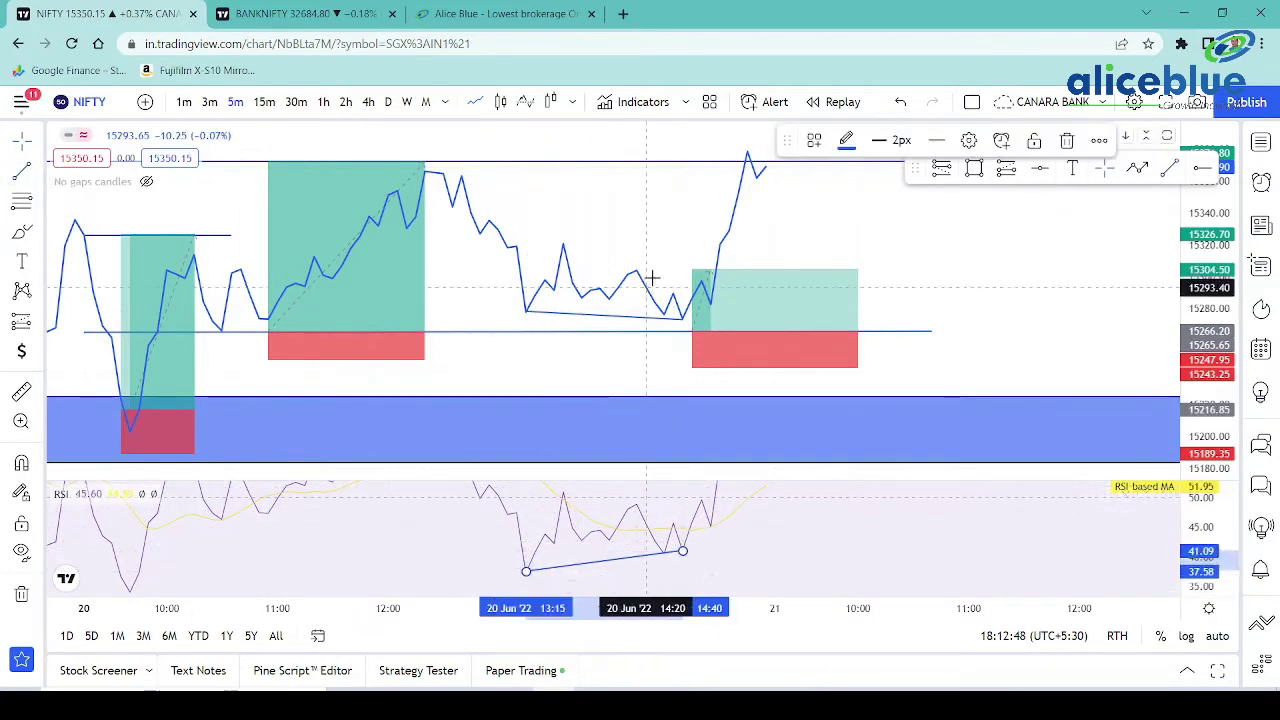
pyautogui.click(654, 237)
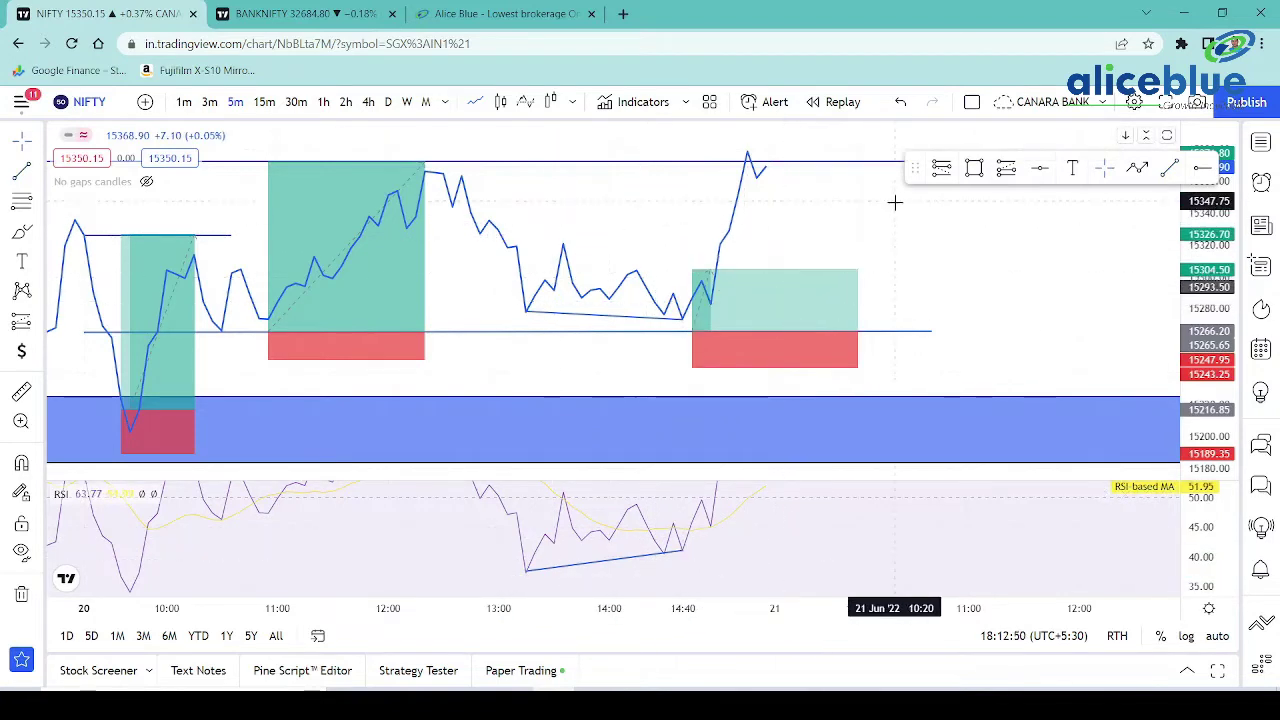
# Raise the third long position's target to 15372.30 at the upper resistance line and shorten it to end at about 15:10
pyautogui.moveTo(894, 203); pyautogui.dragTo(893, 256)
pyautogui.moveTo(692, 323); pyautogui.dragTo(701, 215)
pyautogui.scroll(-2, 938, 280)
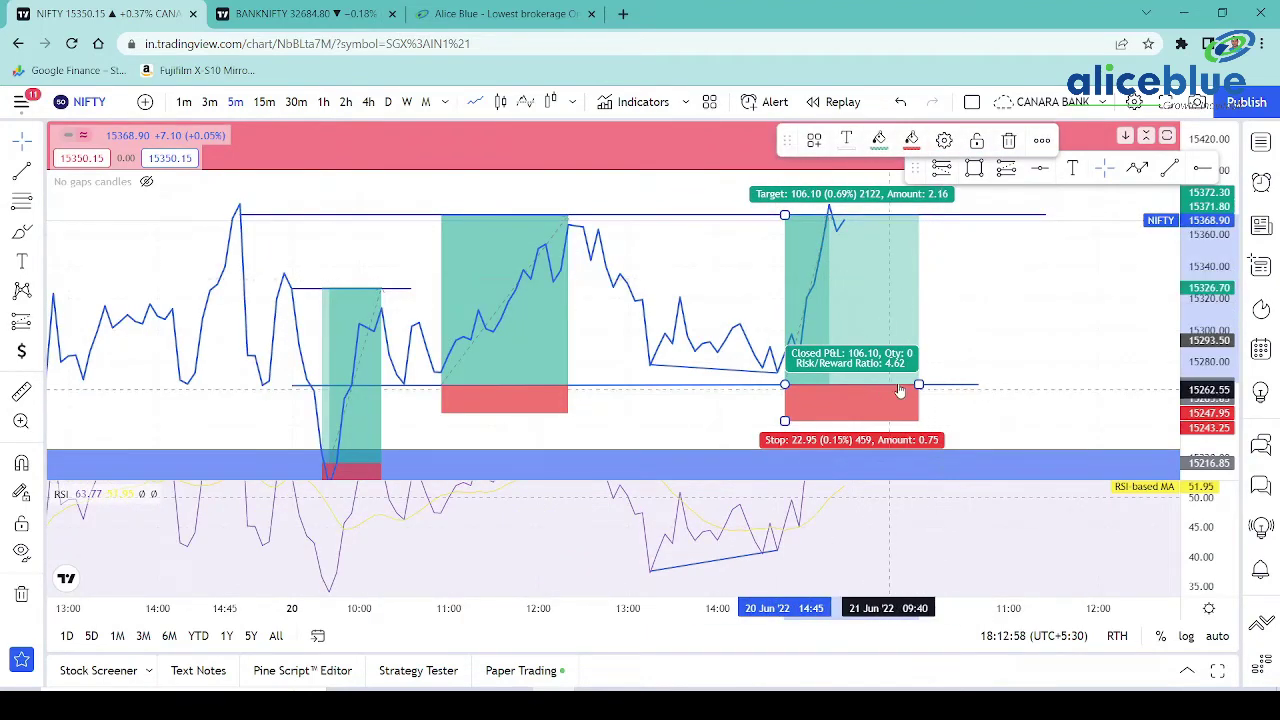
pyautogui.moveTo(918, 384); pyautogui.dragTo(822, 363)
pyautogui.click(893, 327)
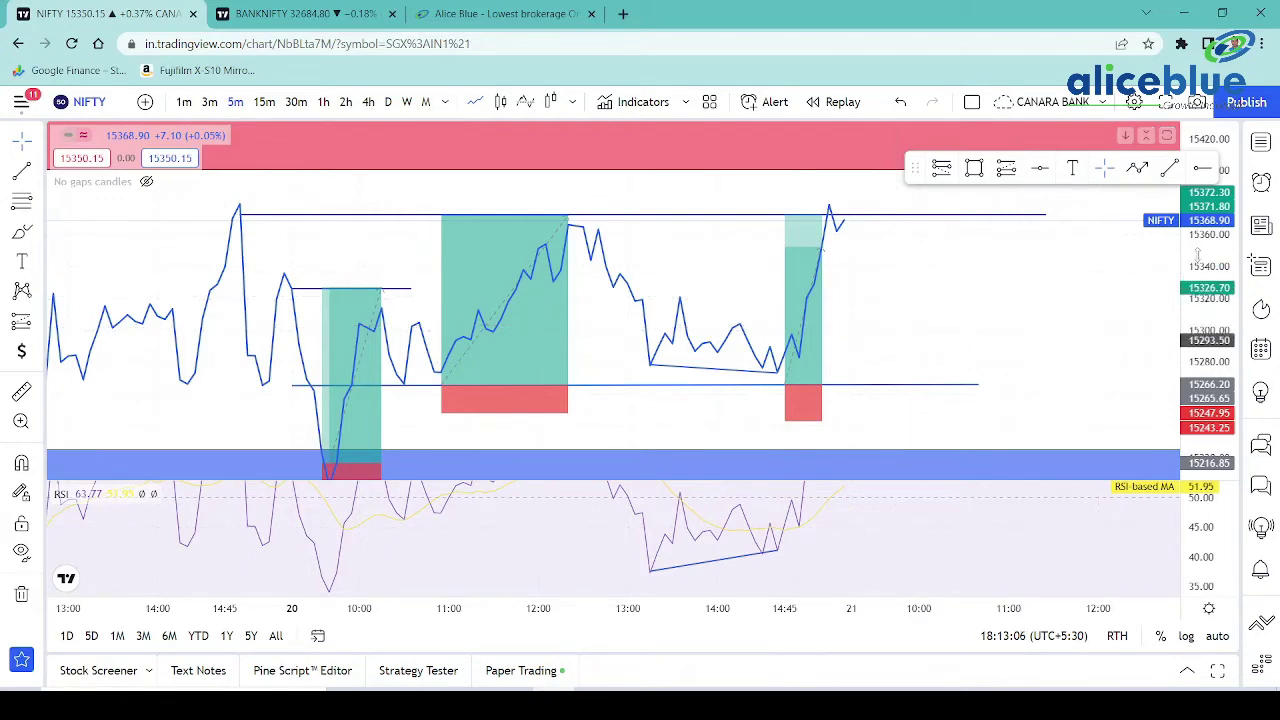
# Switch the NIFTY price display back to candlesticks and compress the price scale slightly
pyautogui.moveTo(1207, 262); pyautogui.dragTo(1207, 303)
pyautogui.click(503, 104)
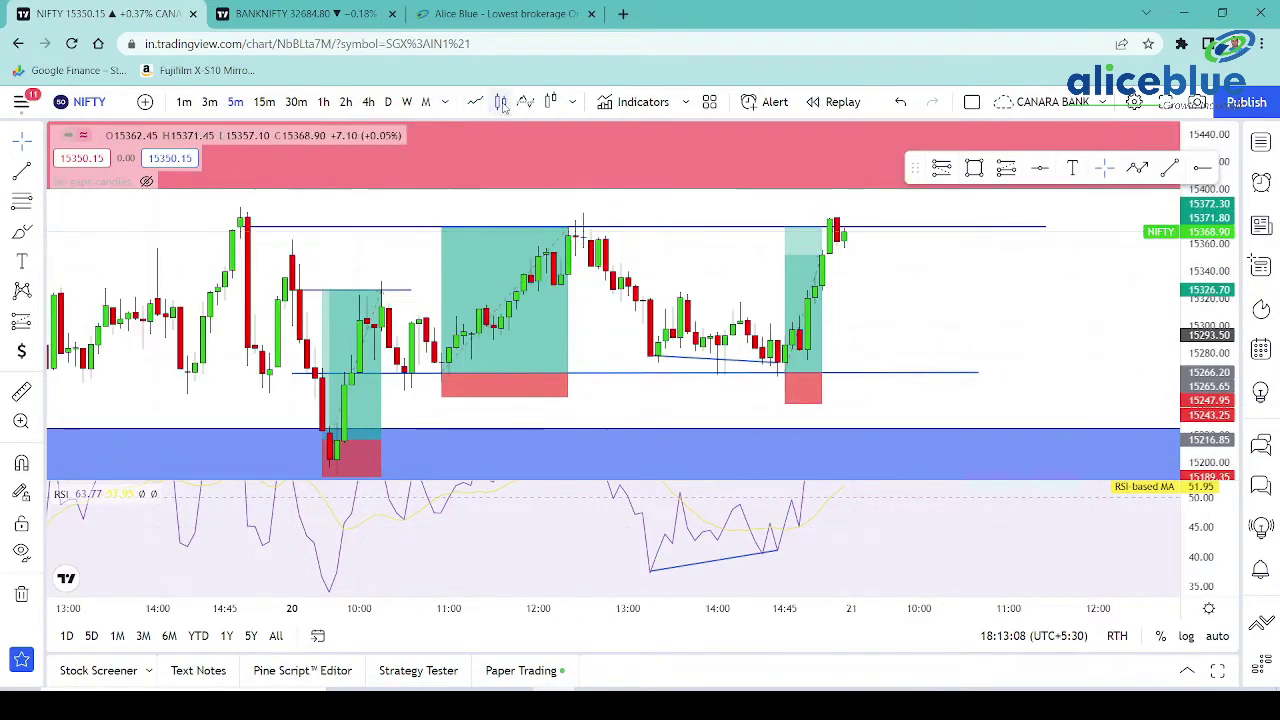
# Check the target, stop and risk/reward labels of each of the three NIFTY long positions in turn
pyautogui.scroll(1, 640, 268)
pyautogui.click(288, 315)
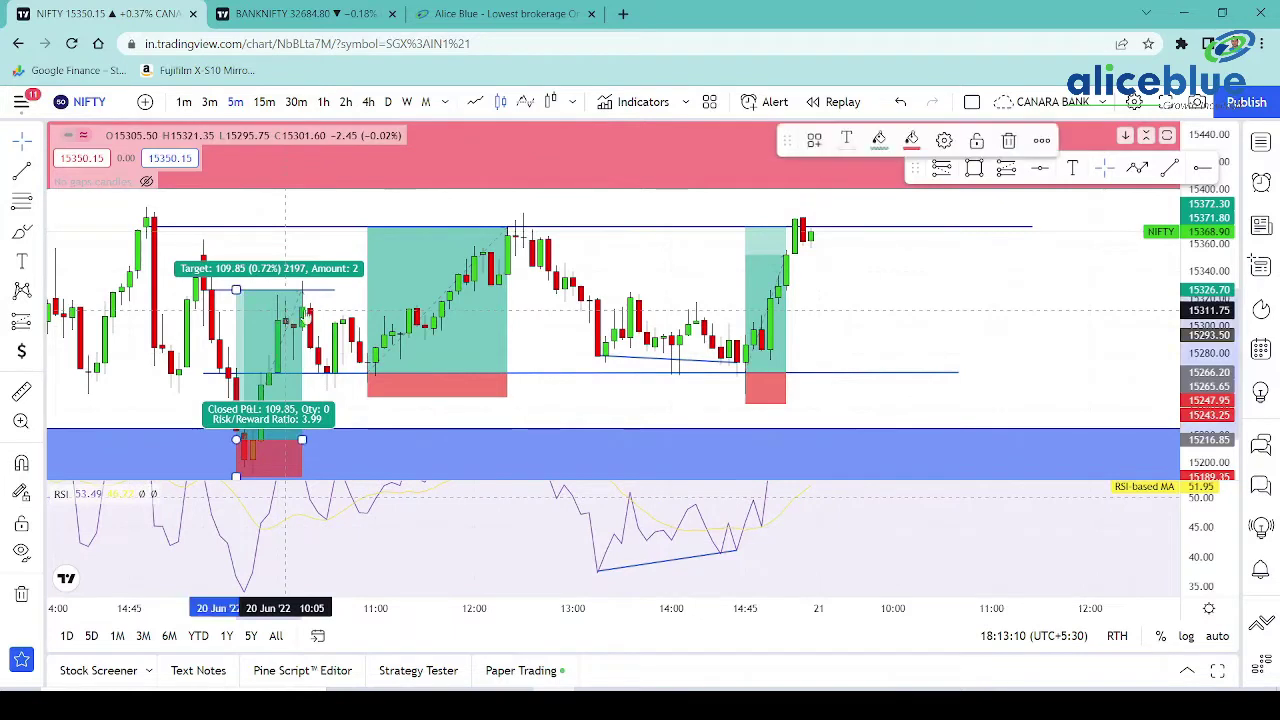
pyautogui.click(401, 291)
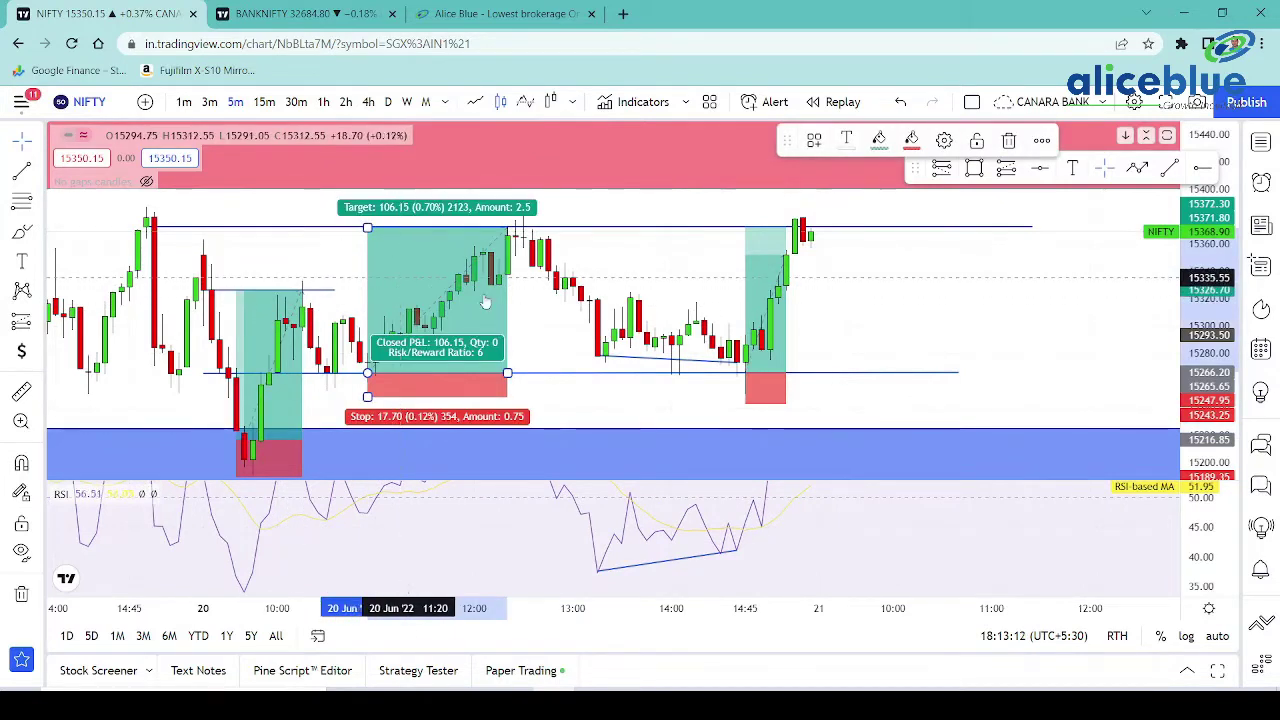
pyautogui.click(773, 292)
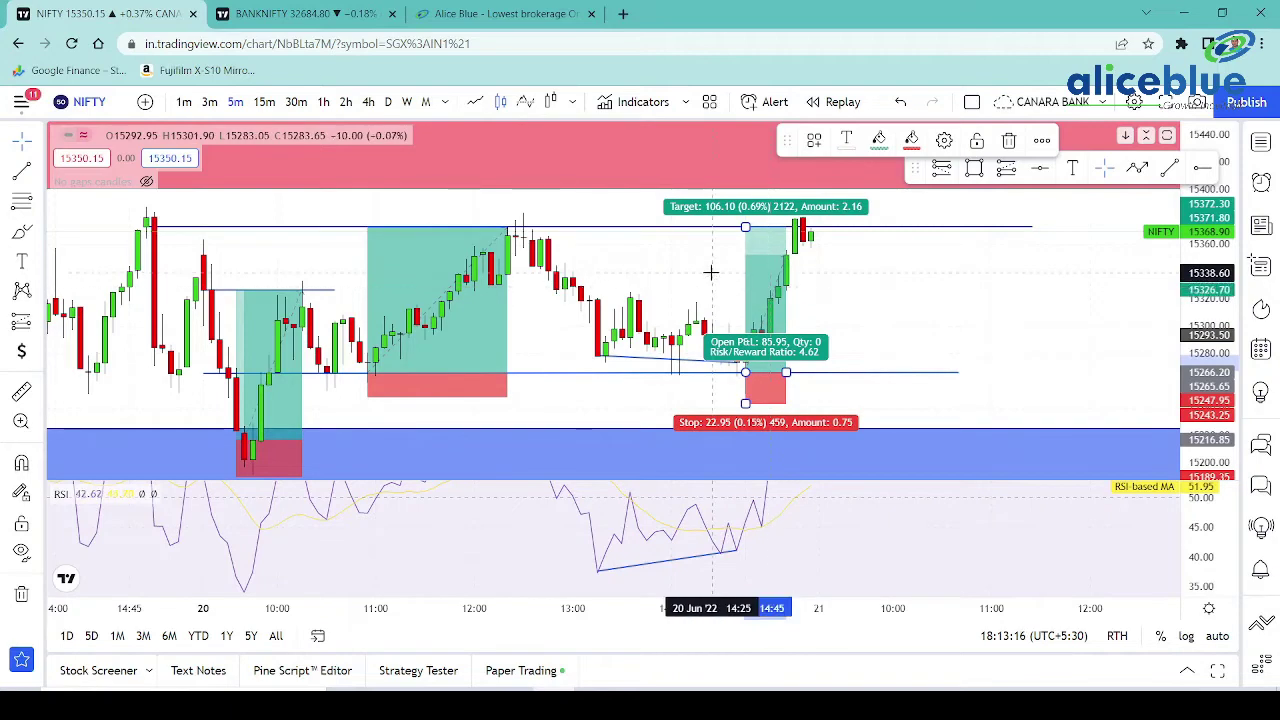
# Switch to the BANKNIFTY chart and examine the morning long position at the blue support zone on 20 June
pyautogui.click(362, 22)
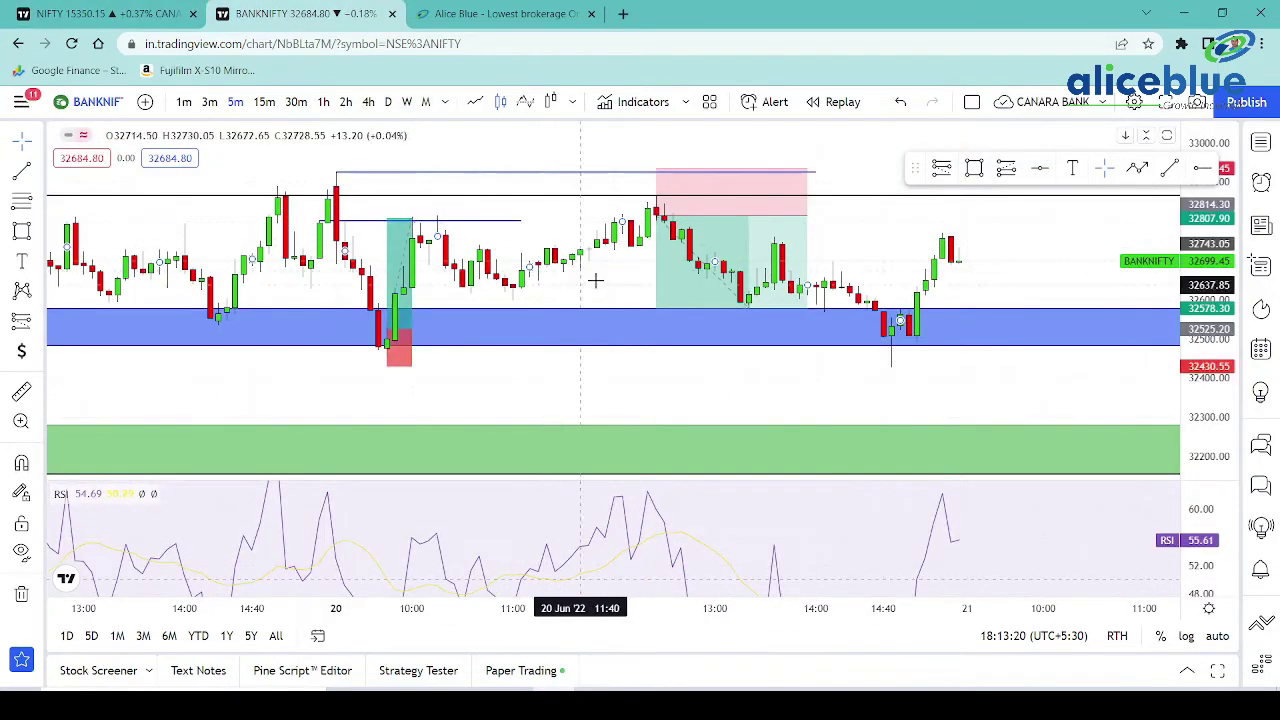
pyautogui.moveTo(609, 280); pyautogui.dragTo(846, 288)
pyautogui.scroll(3, 727, 282)
pyautogui.moveTo(1207, 342); pyautogui.dragTo(1207, 252)
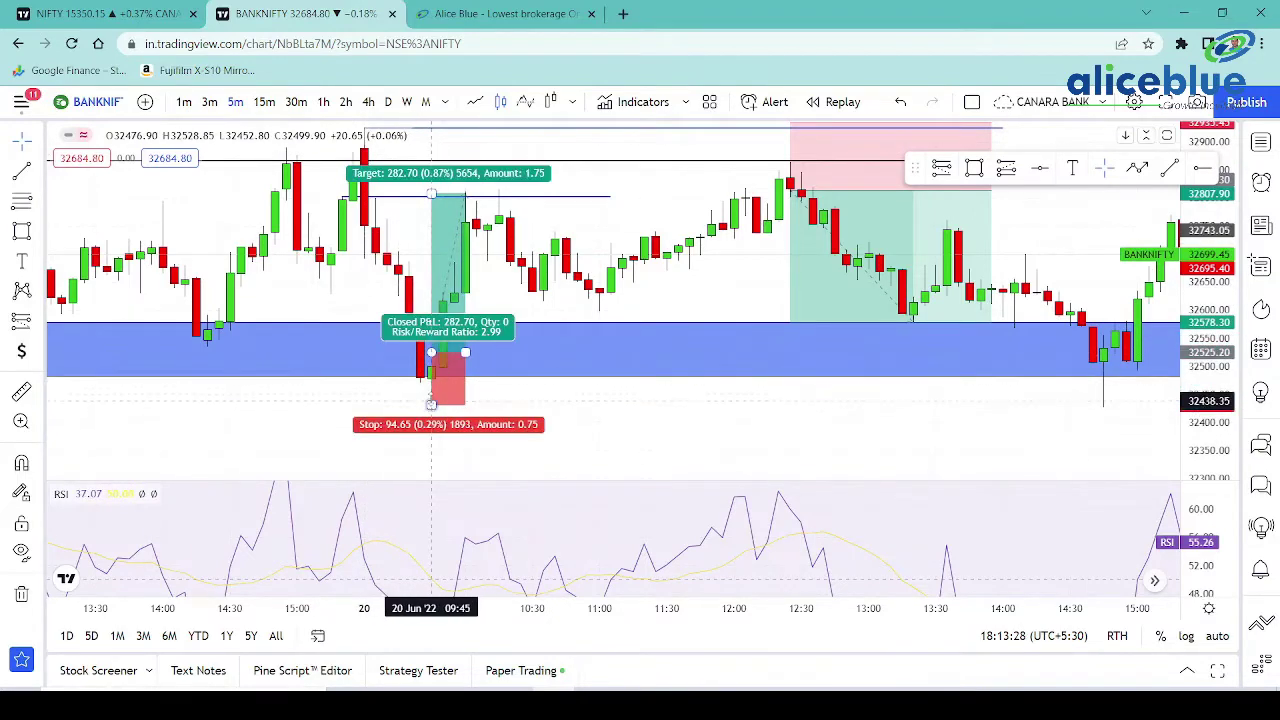
pyautogui.moveTo(552, 423); pyautogui.dragTo(660, 392)
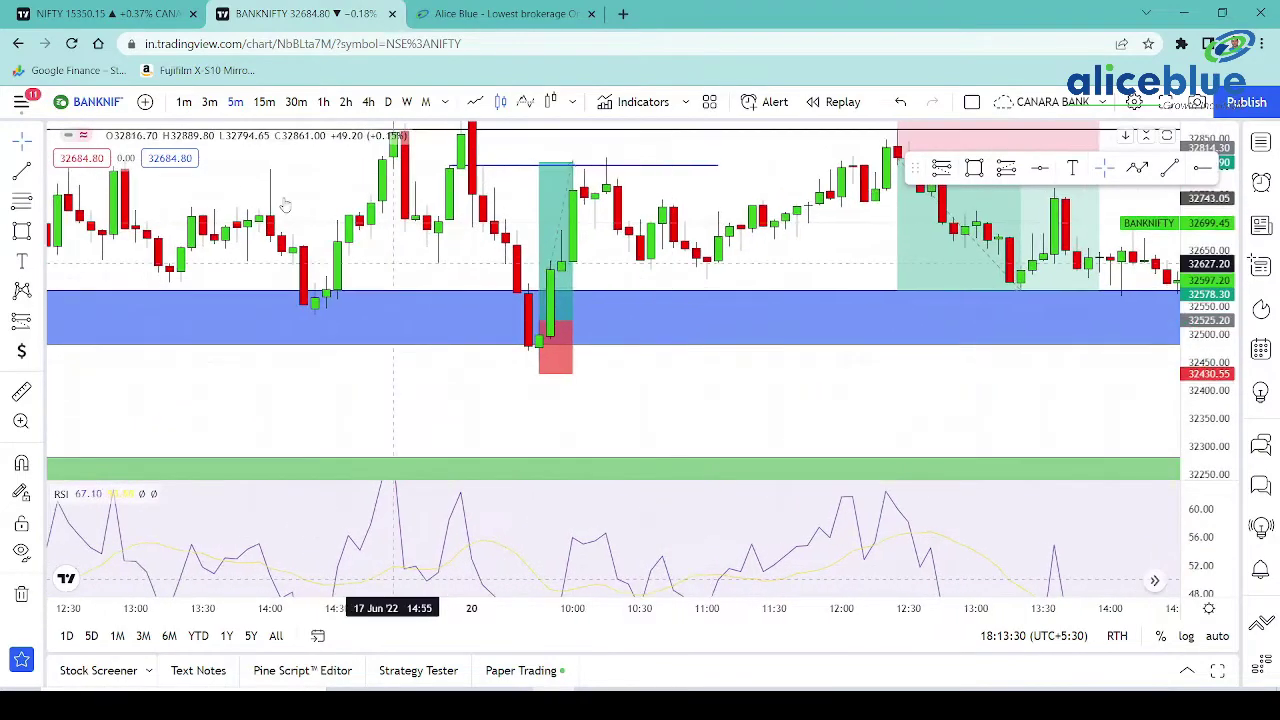
# Set the BANKNIFTY chart to the 3-minute interval and inspect the entry of the morning long position at the 09:48 candle
pyautogui.click(209, 107)
pyautogui.click(209, 102)
pyautogui.scroll(-3, 657, 277)
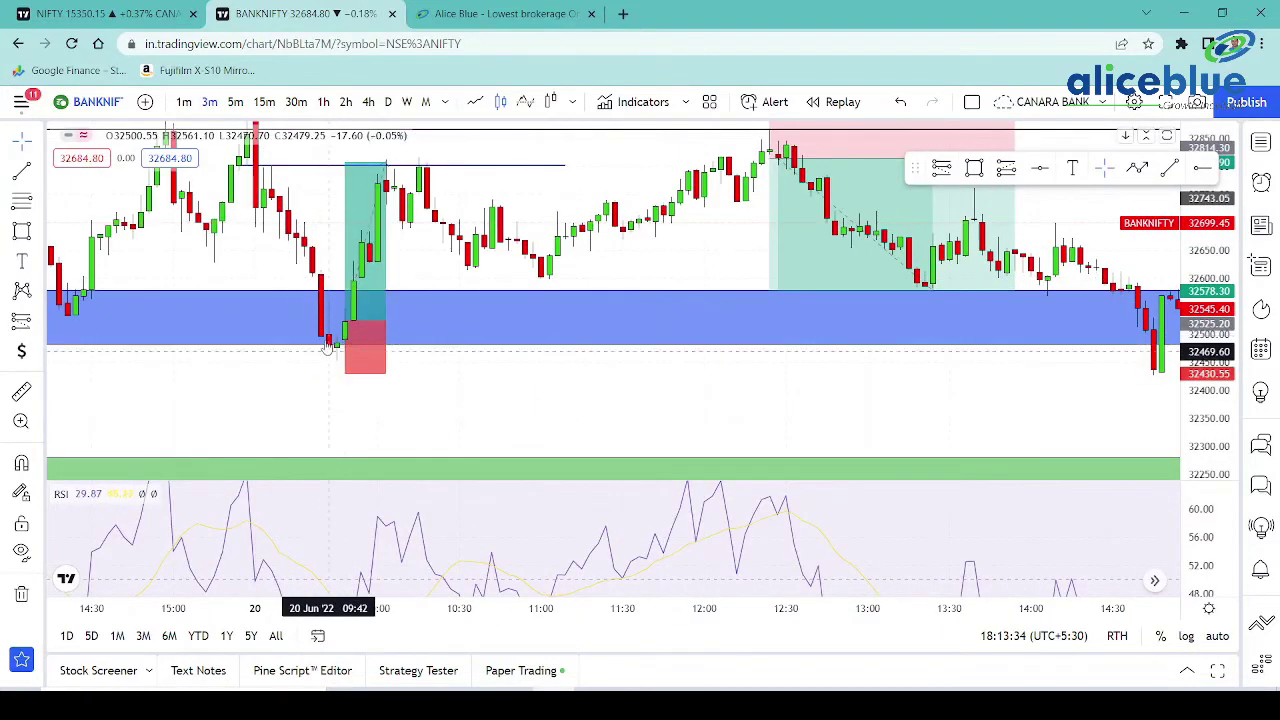
pyautogui.click(343, 325)
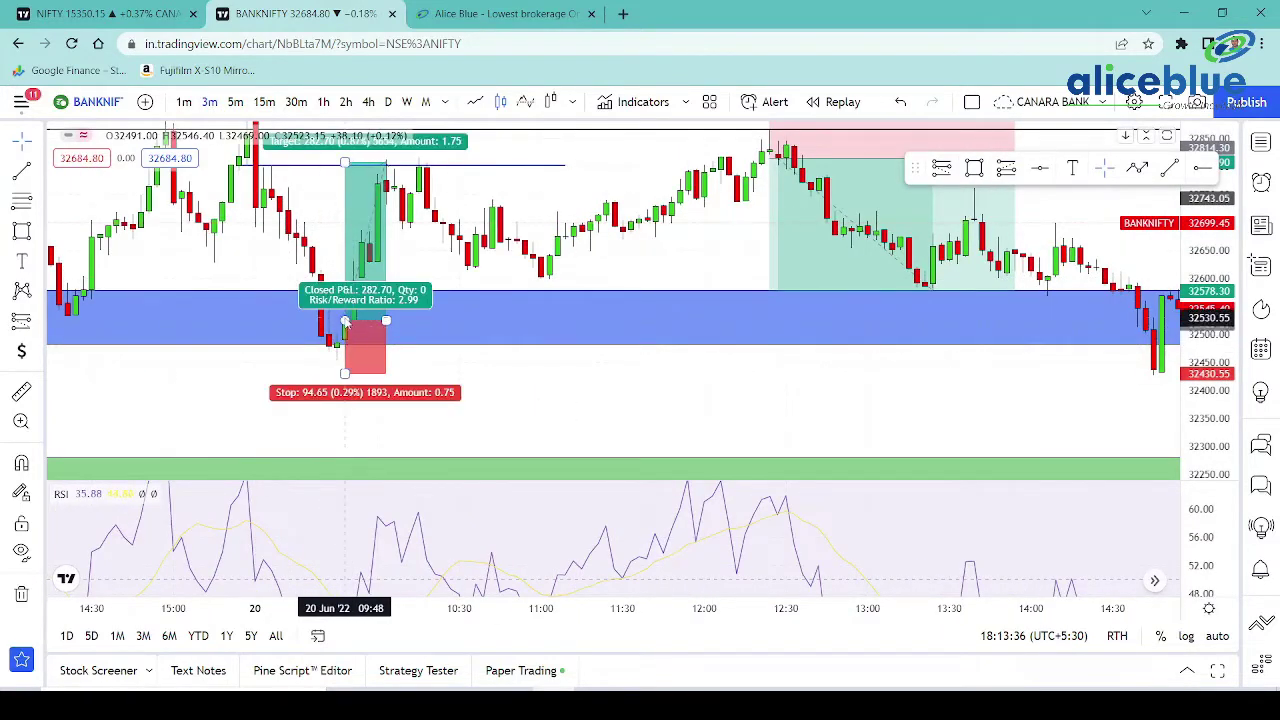
pyautogui.moveTo(435, 278); pyautogui.dragTo(451, 317)
pyautogui.click(385, 368)
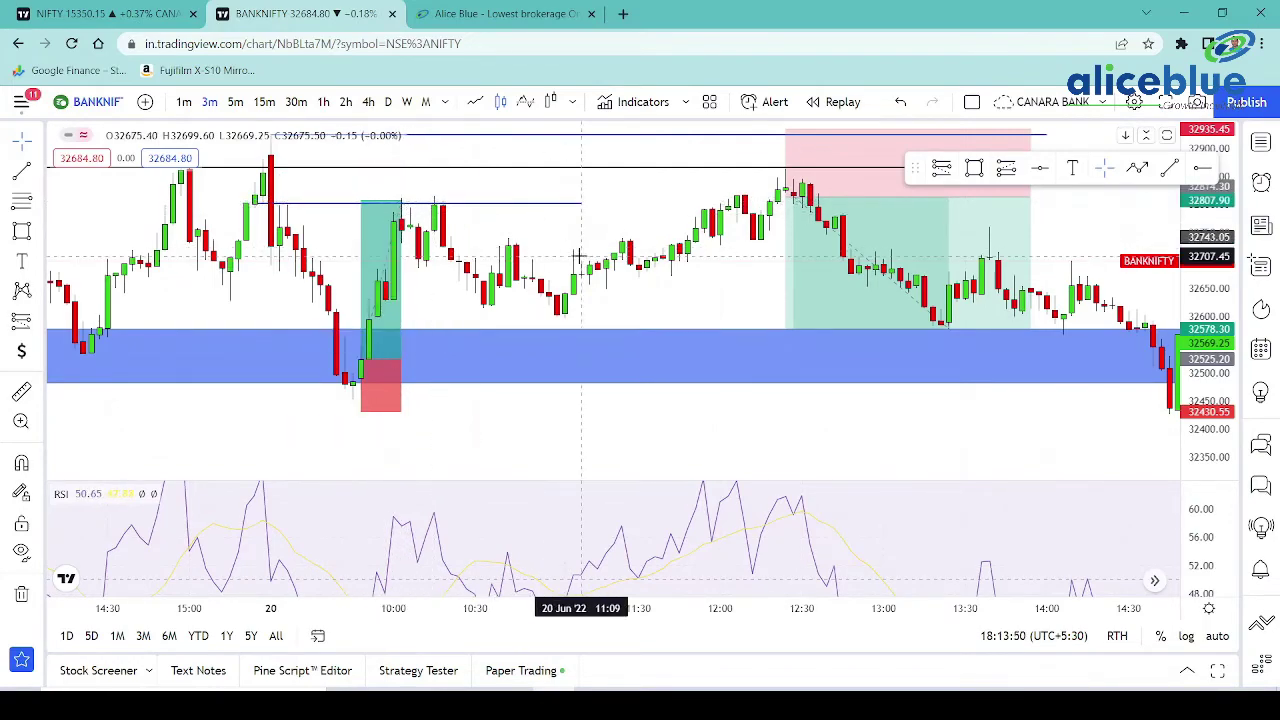
# Examine the BANKNIFTY short position near 12:27, including its stop, target and risk/reward labels
pyautogui.hscroll(5, 545, 260)
pyautogui.scroll(-3, 535, 340)
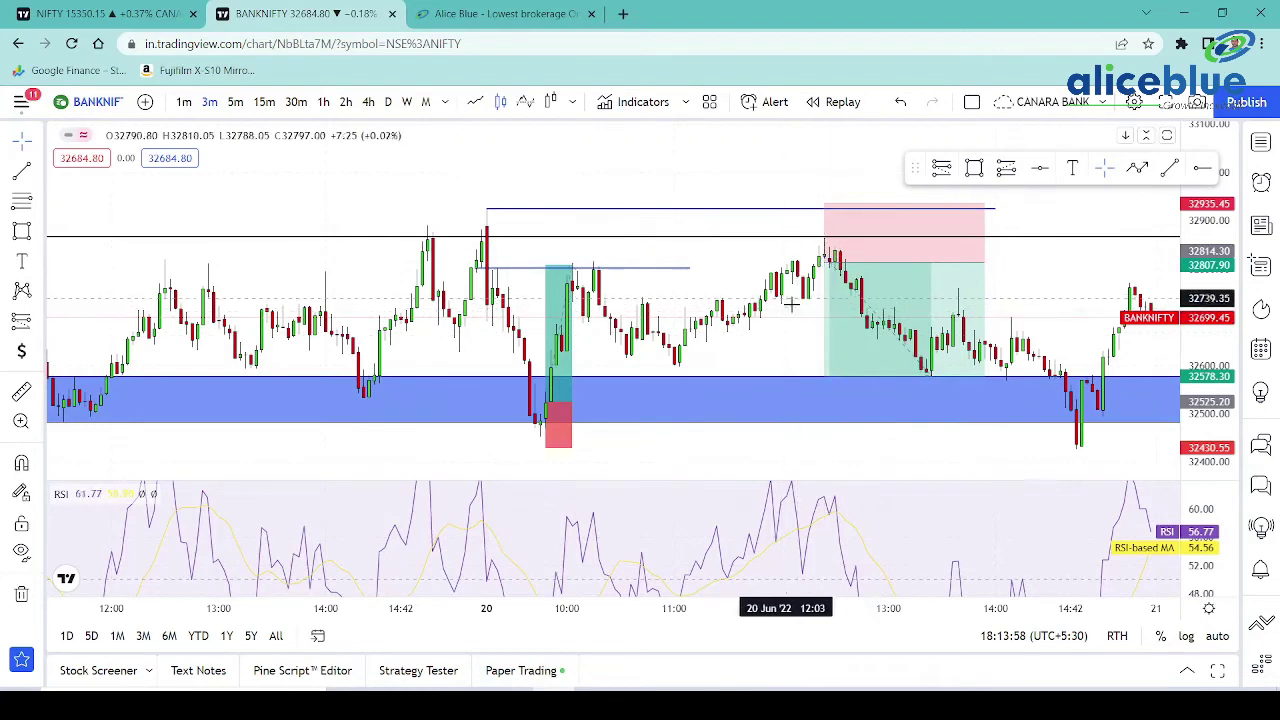
pyautogui.moveTo(829, 331); pyautogui.dragTo(735, 306)
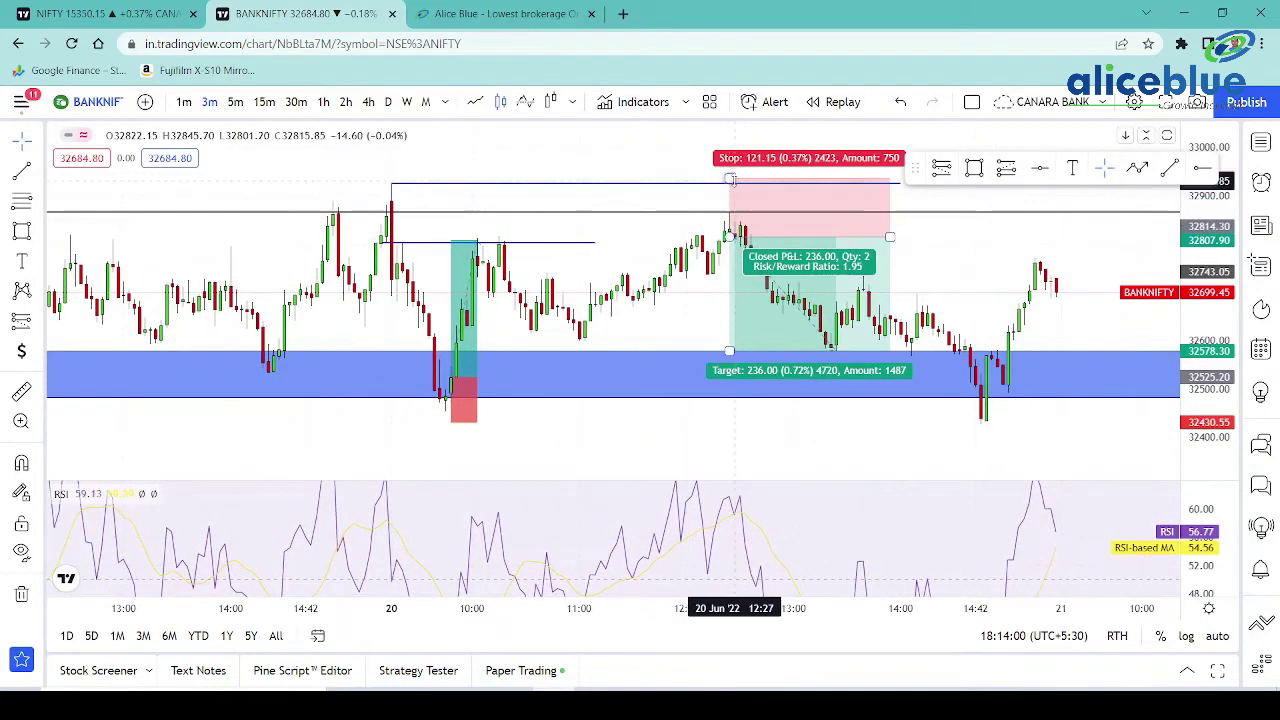
pyautogui.click(745, 265)
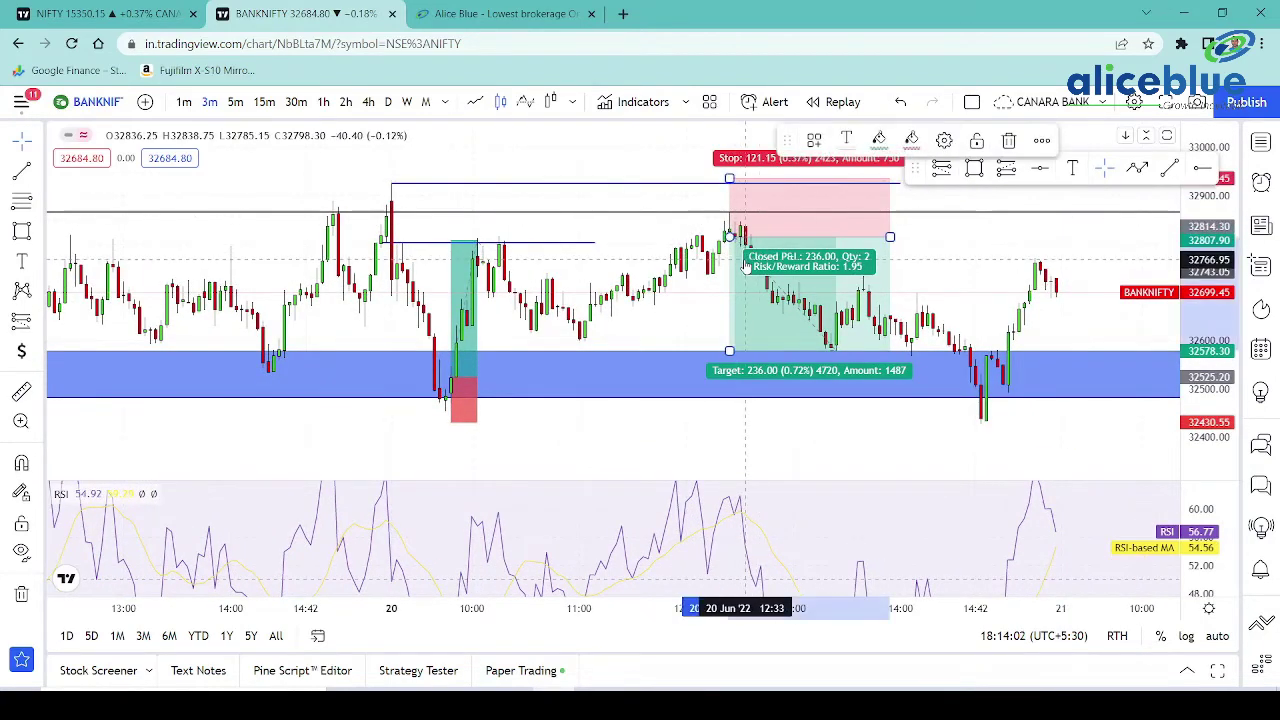